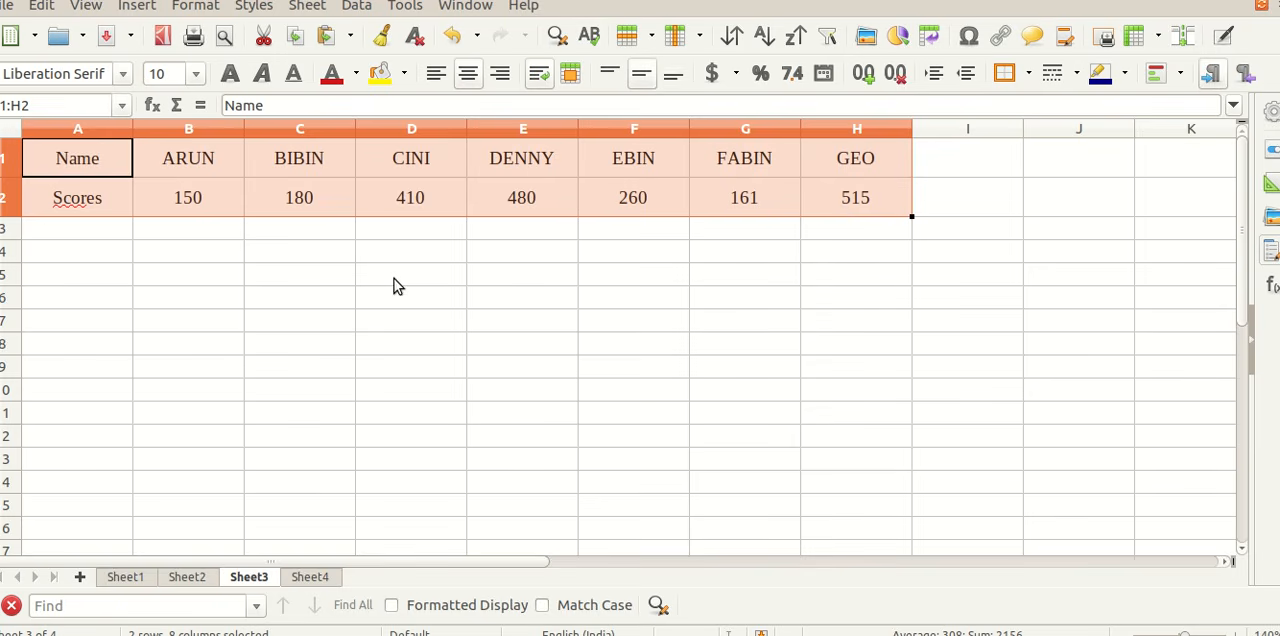
Step: Make row 3 slightly taller and enter the formula =MAX(B2:H2) in cell C3 to find the highest score
click(306, 234)
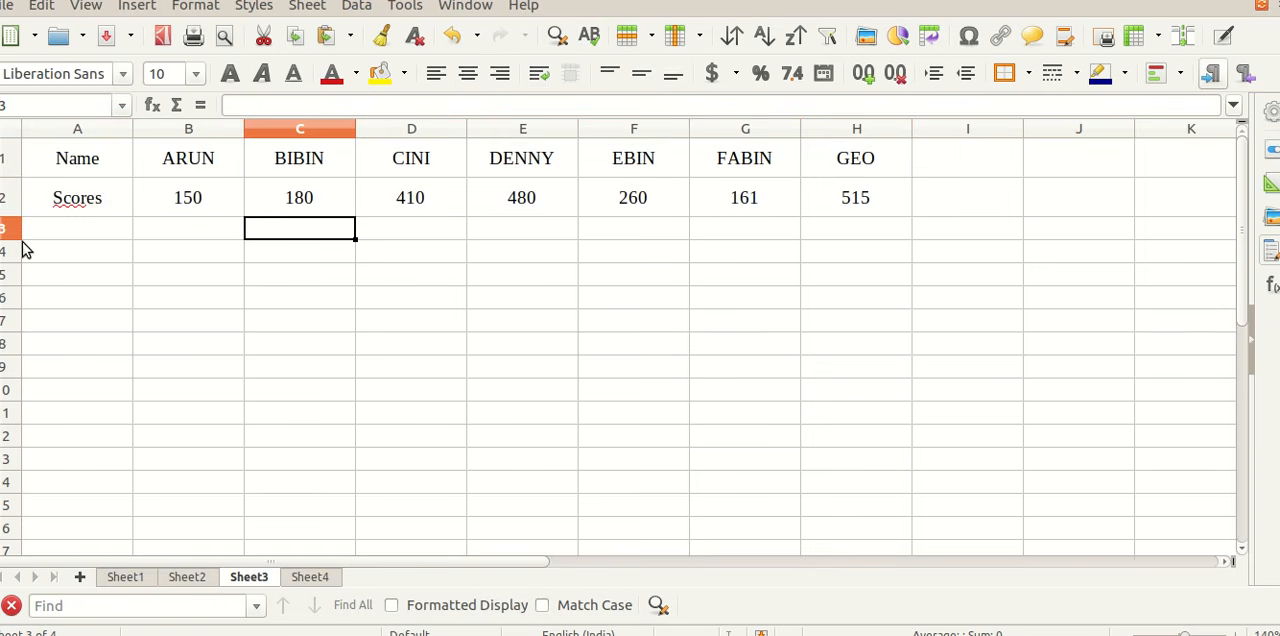
drag(12, 240, 12, 252)
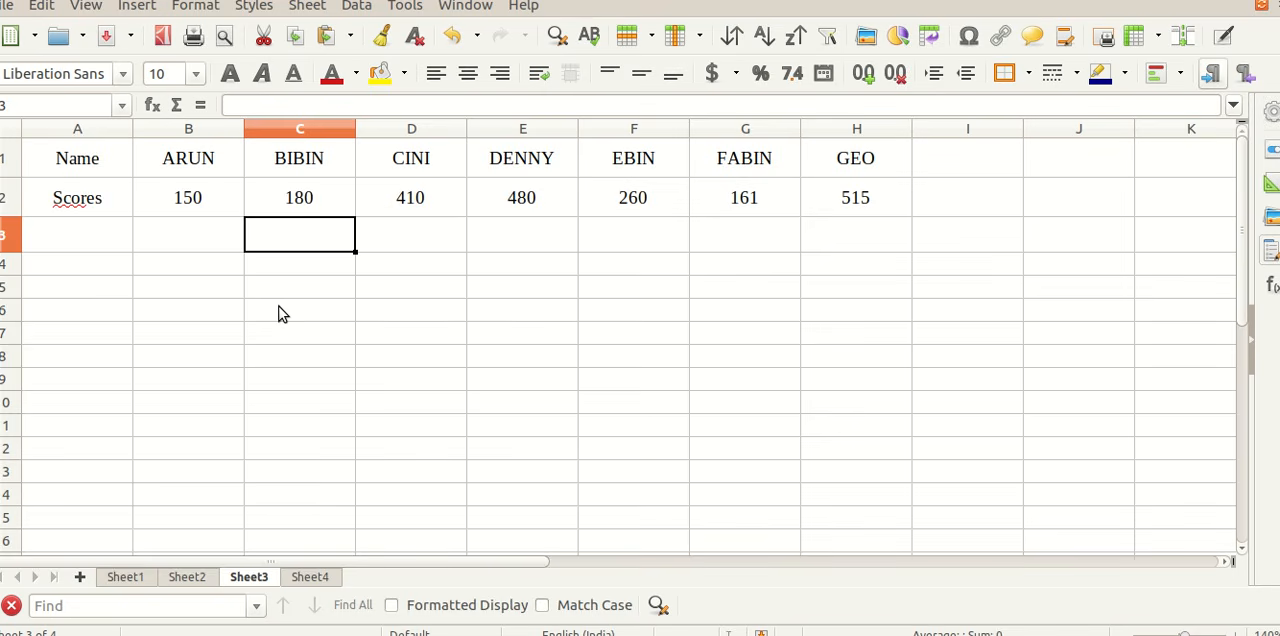
text(=)
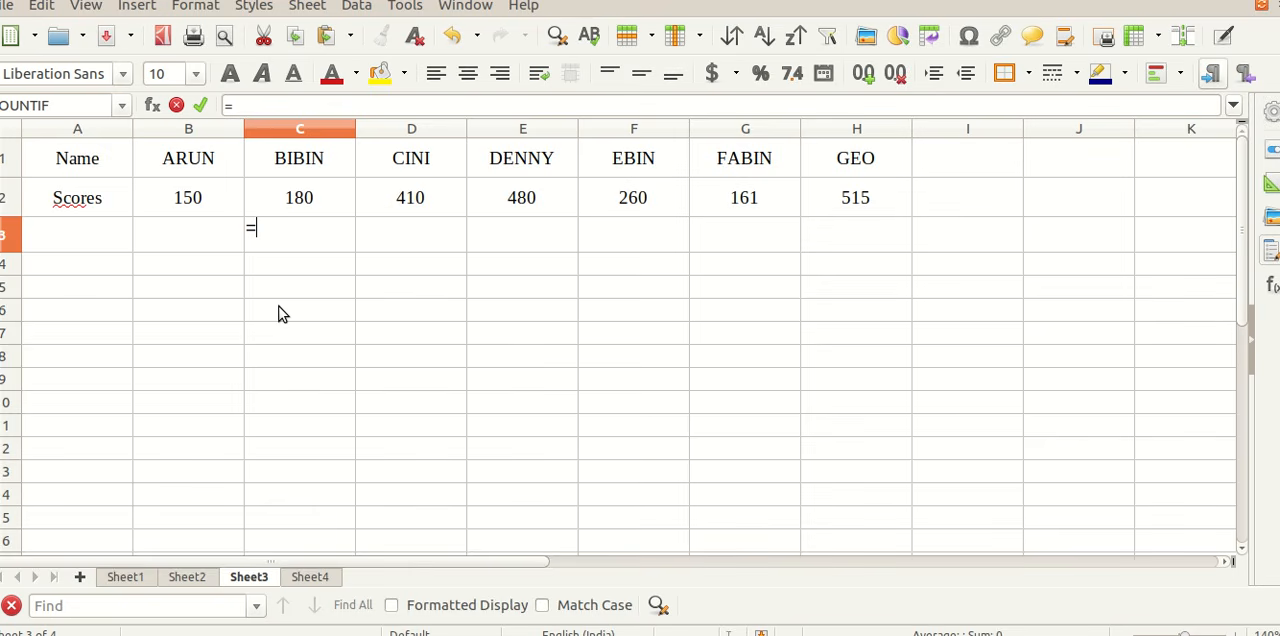
text(MA)
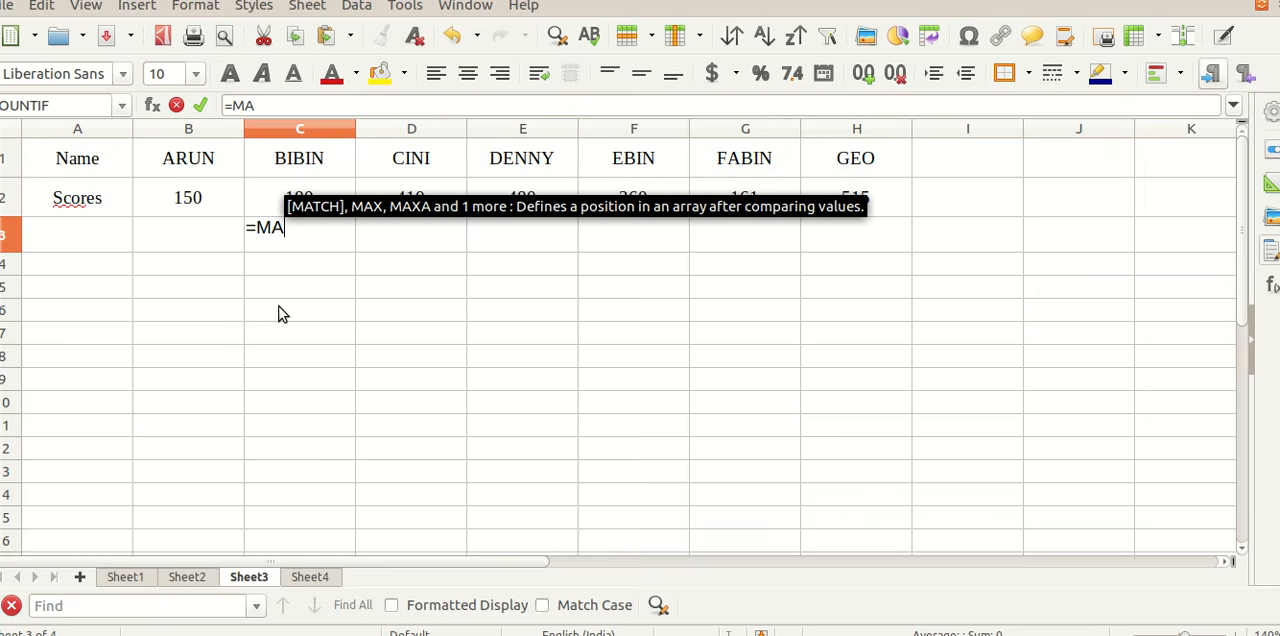
text(X)
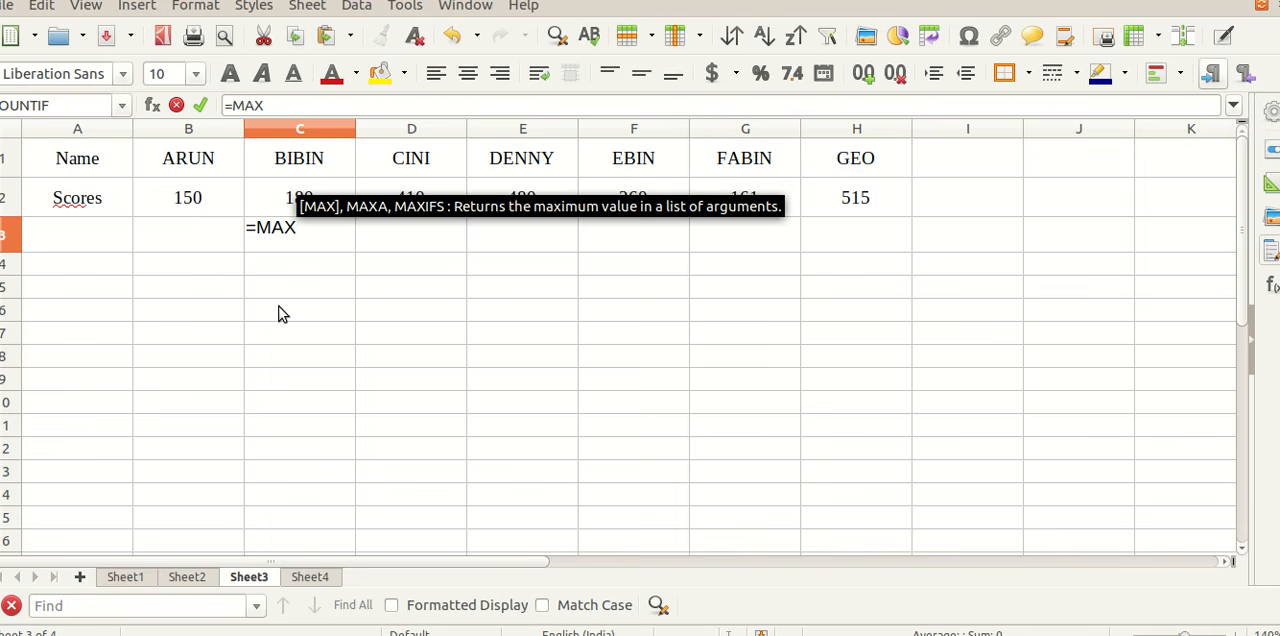
text(()
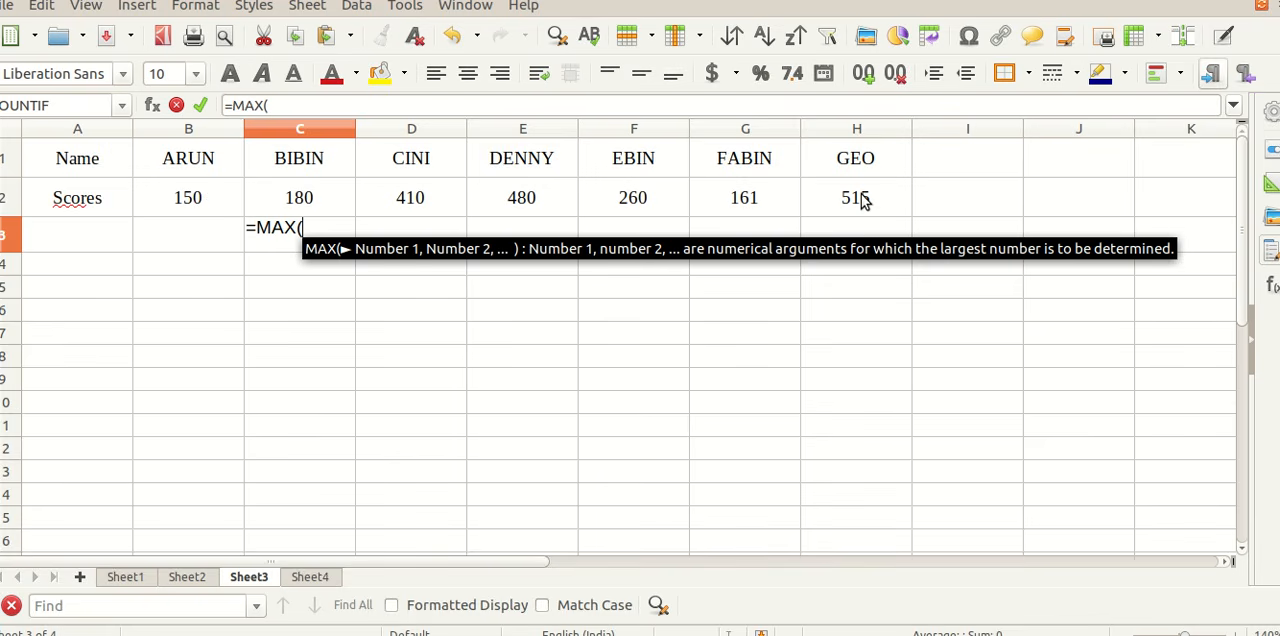
drag(190, 200, 826, 203)
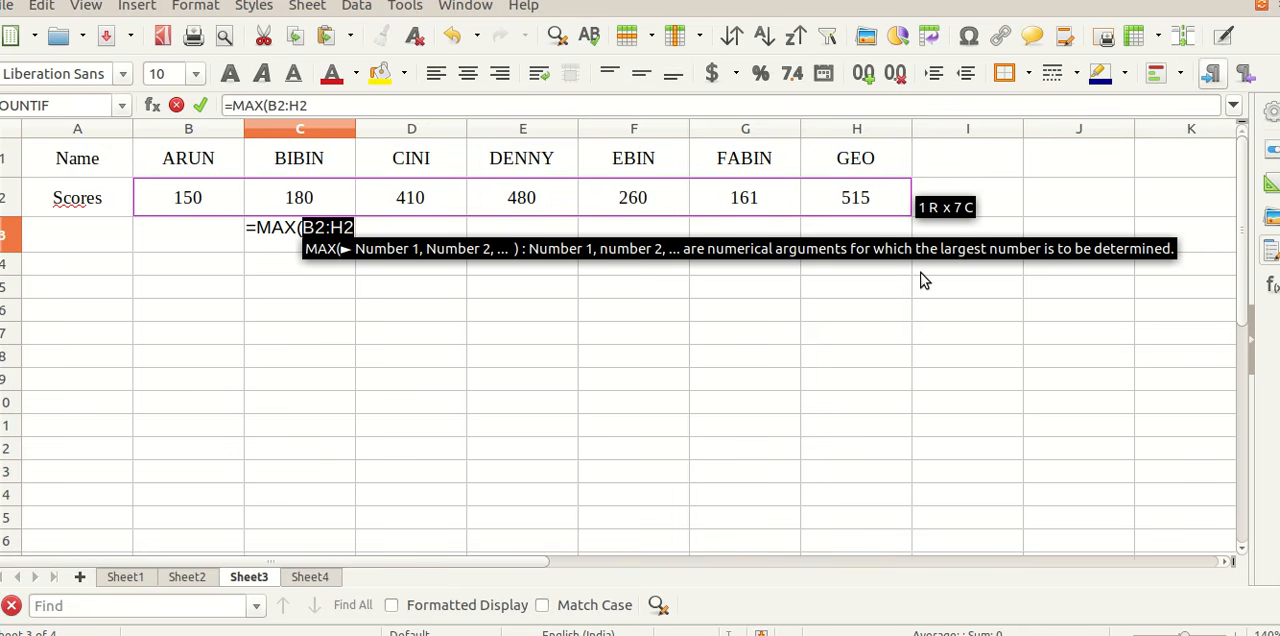
text())
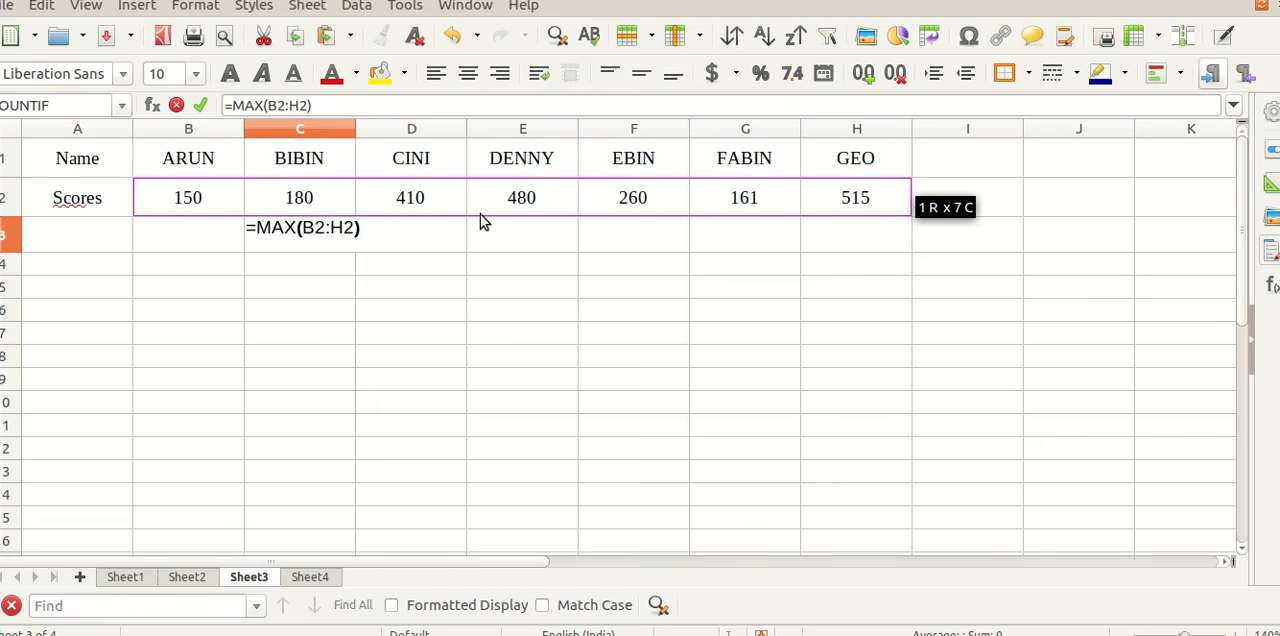
key(Return)
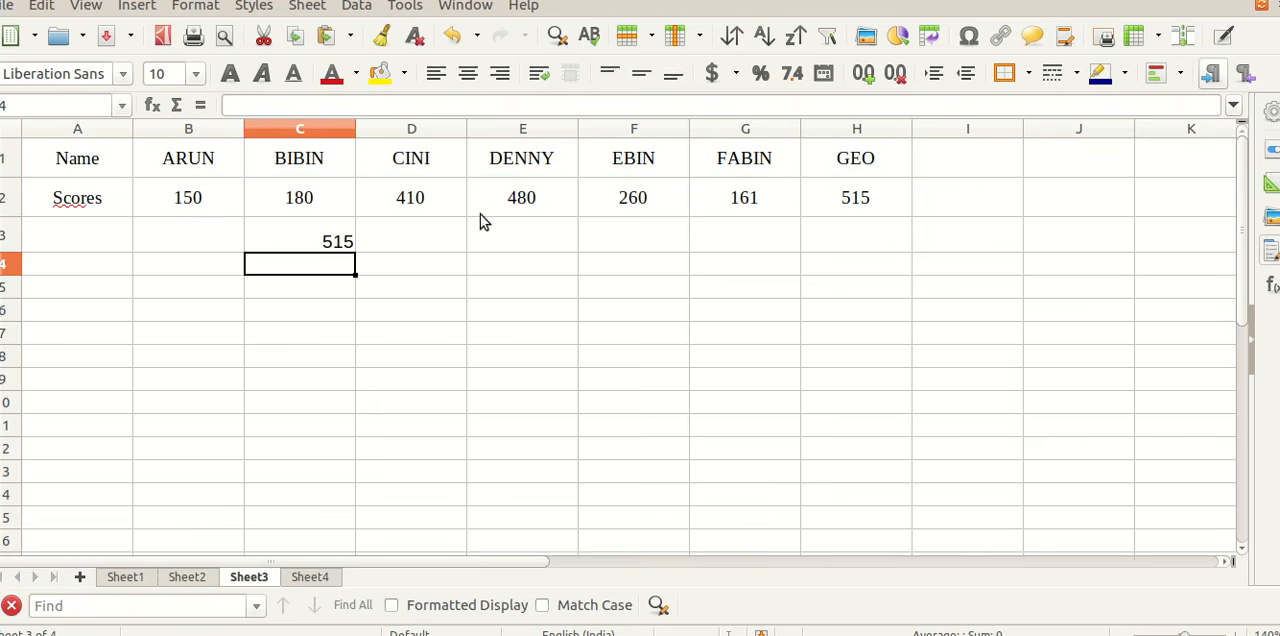
Step: Copy the formula text from cell C3 and paste it into D3 as the literal text =MAX(B2:H2)
click(350, 242)
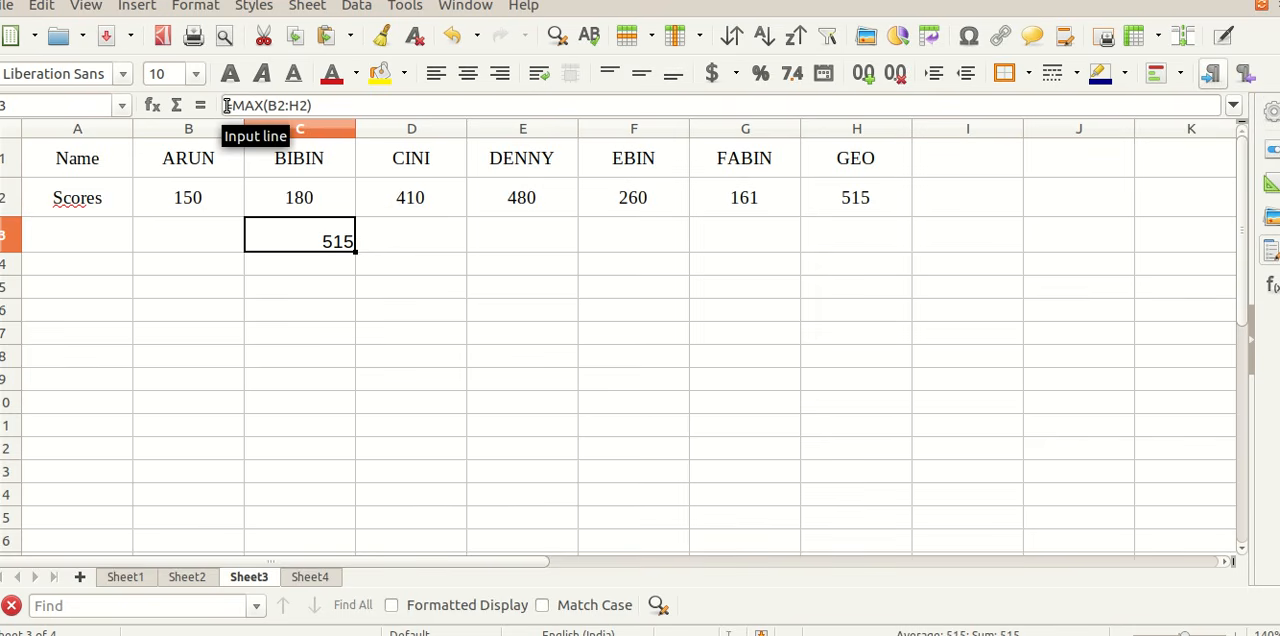
drag(224, 105, 323, 105)
key(ctrl+c)
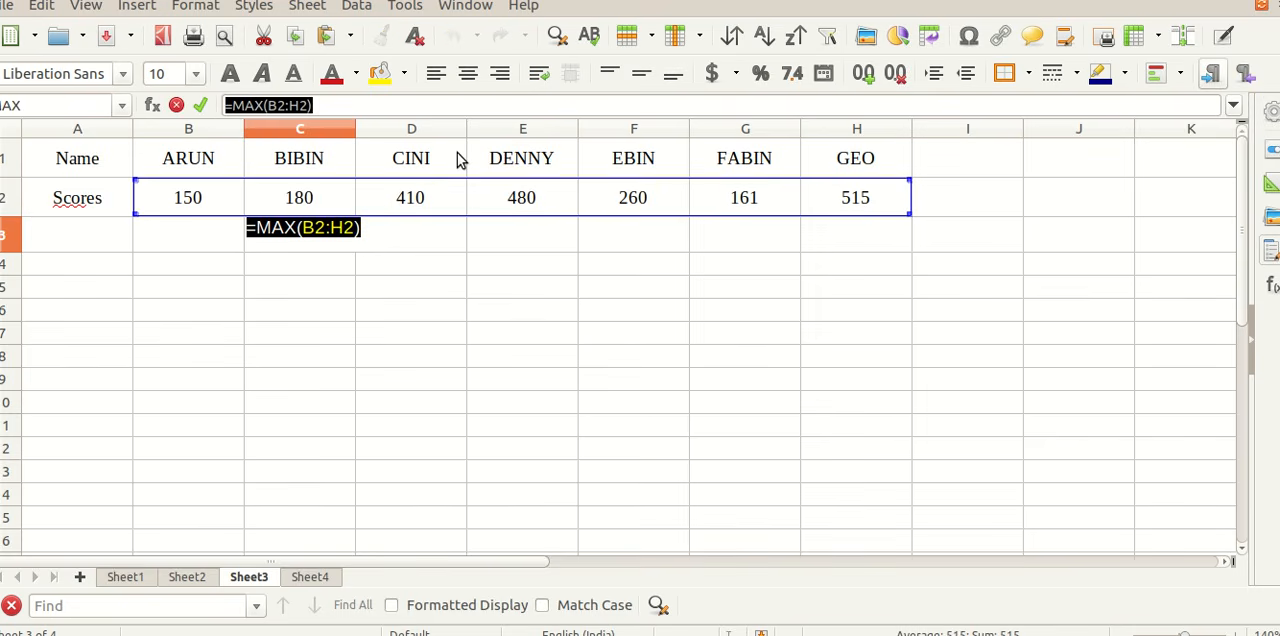
key(Return)
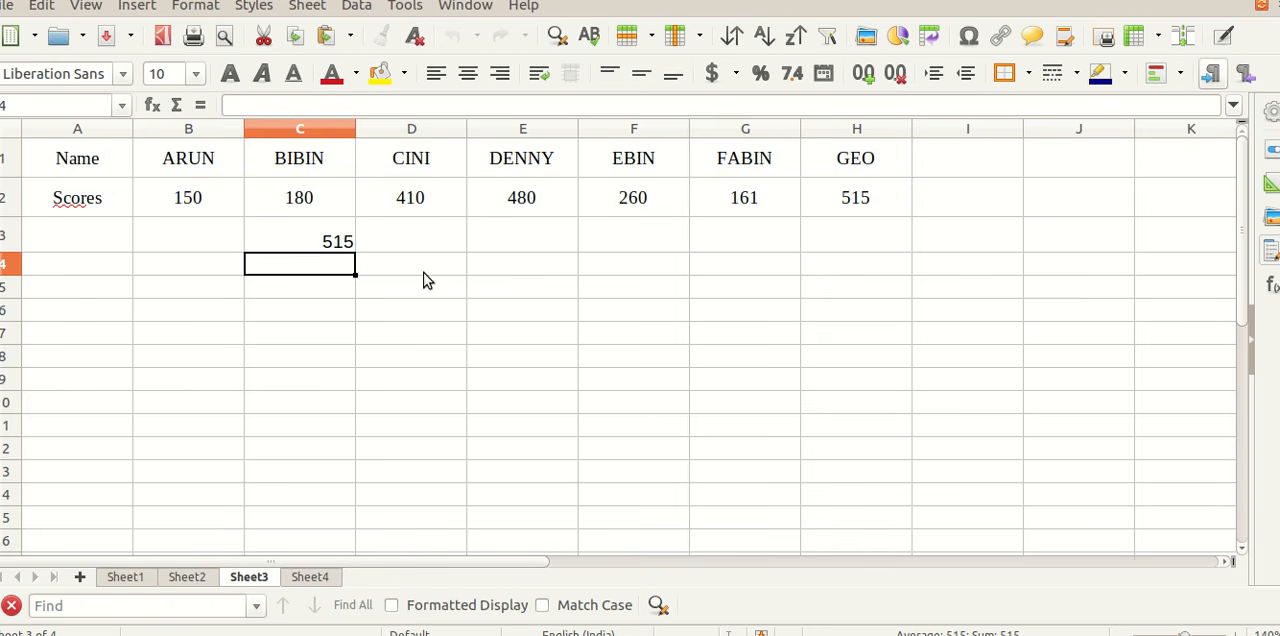
key(Up)
key(Right)
key(F2)
key(ctrl+v)
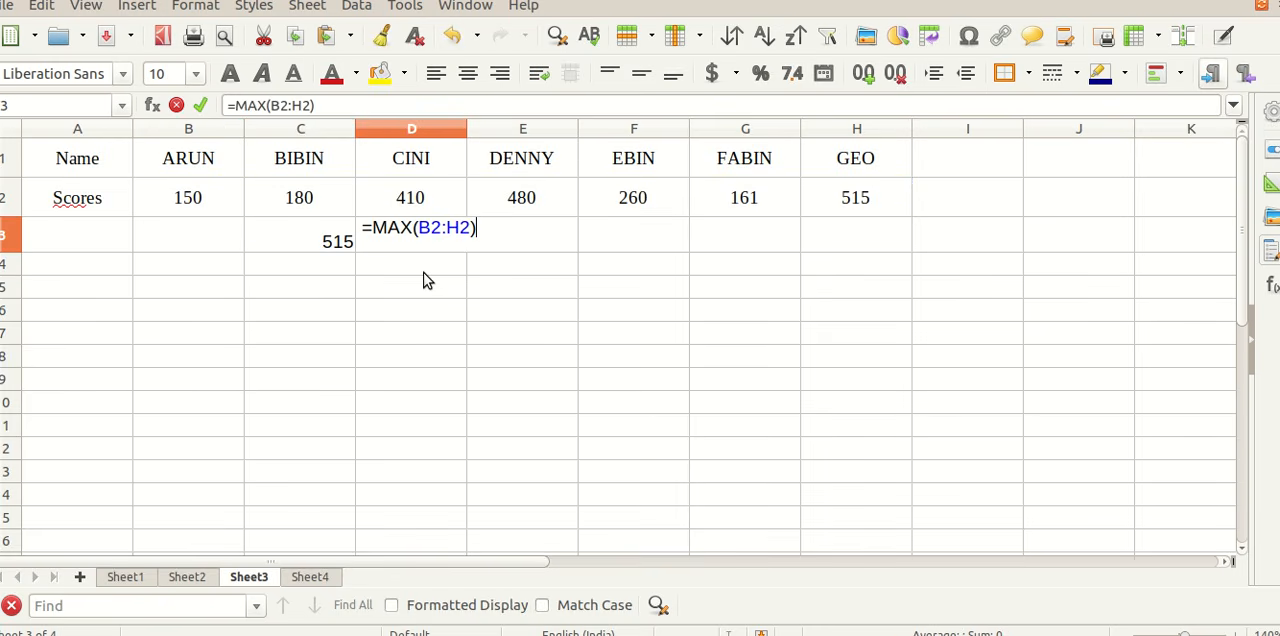
key(Return)
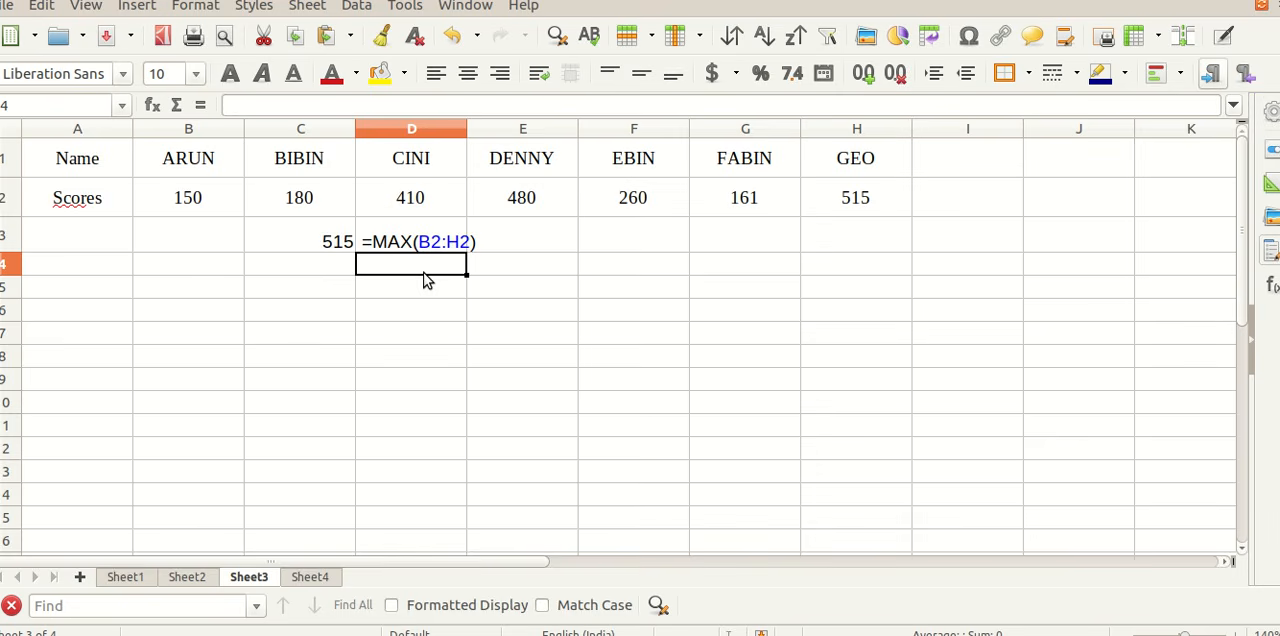
Step: Center rows 3 to 5 vertically and make row 4 slightly taller
click(5, 238)
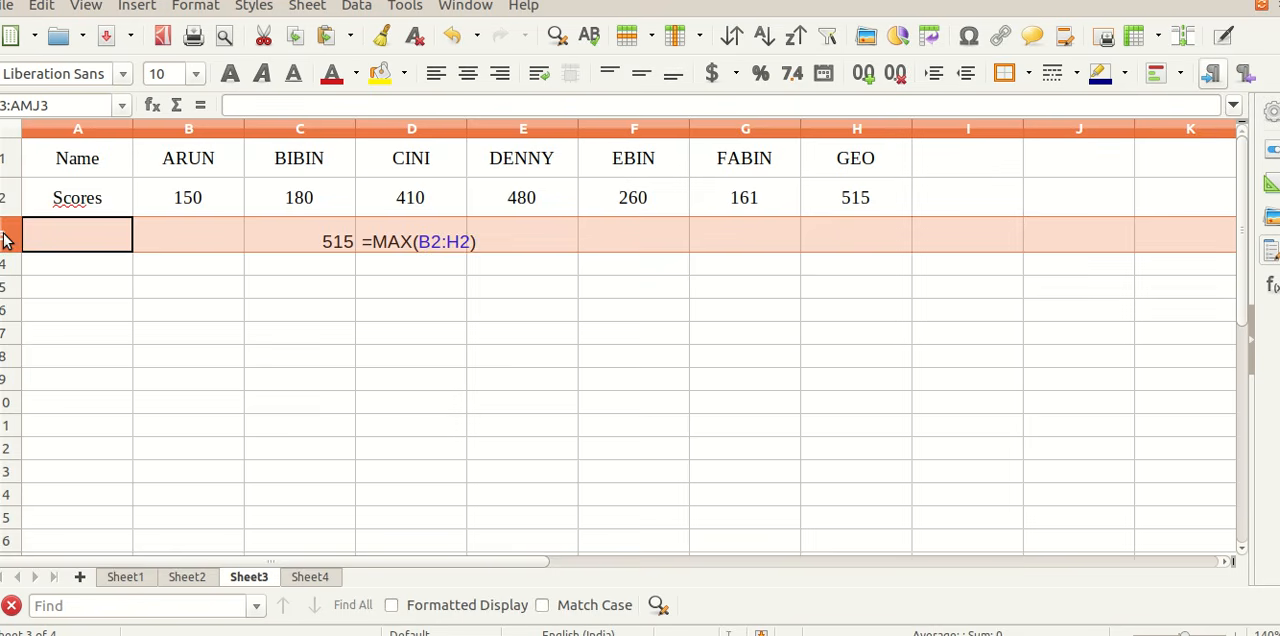
drag(5, 238, 8, 290)
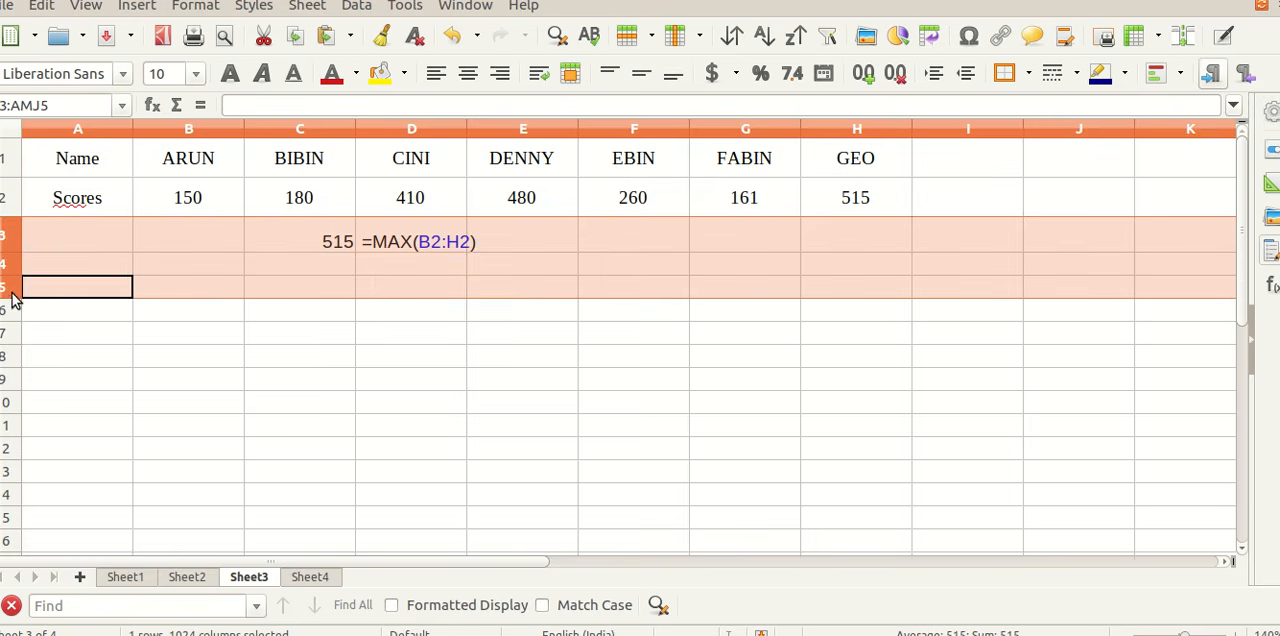
click(641, 73)
click(282, 352)
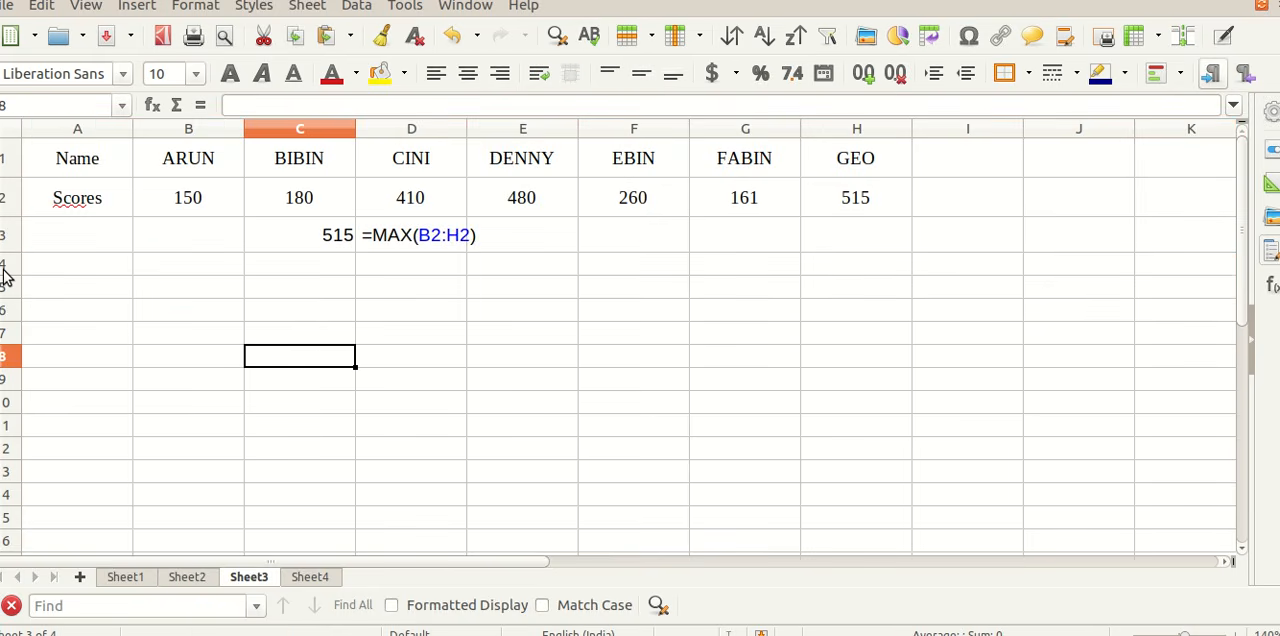
drag(4, 277, 14, 281)
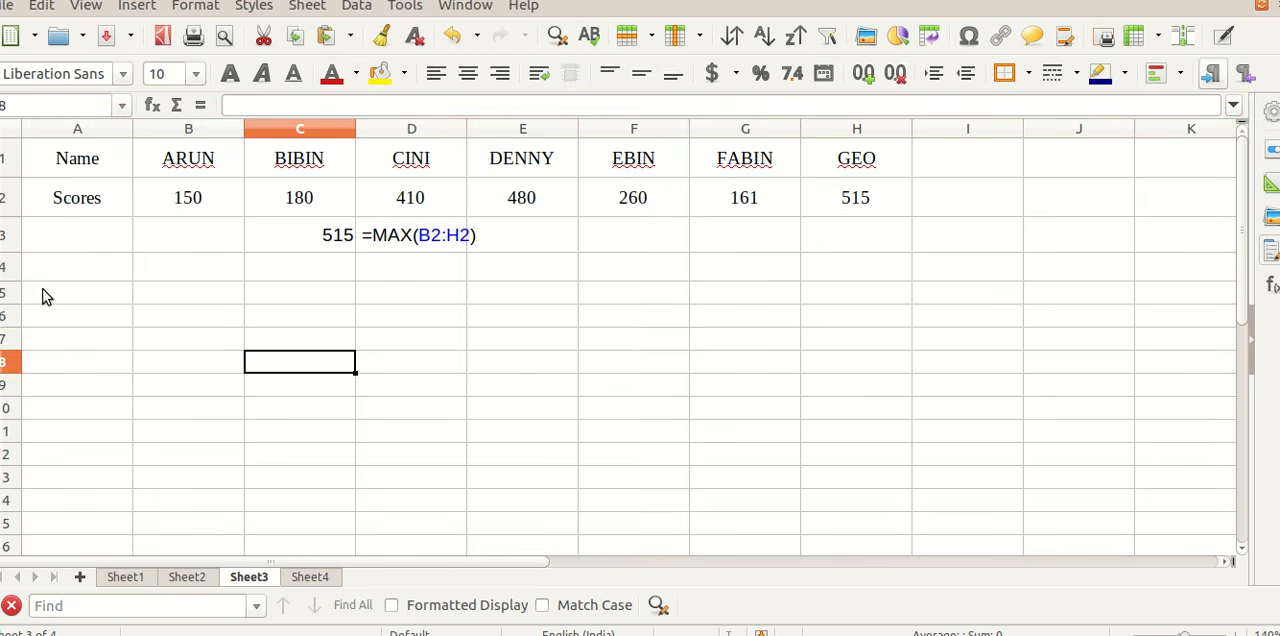
Step: Enter the formula =MIN(B2:H2) in cell C4 to find the lowest score
click(328, 271)
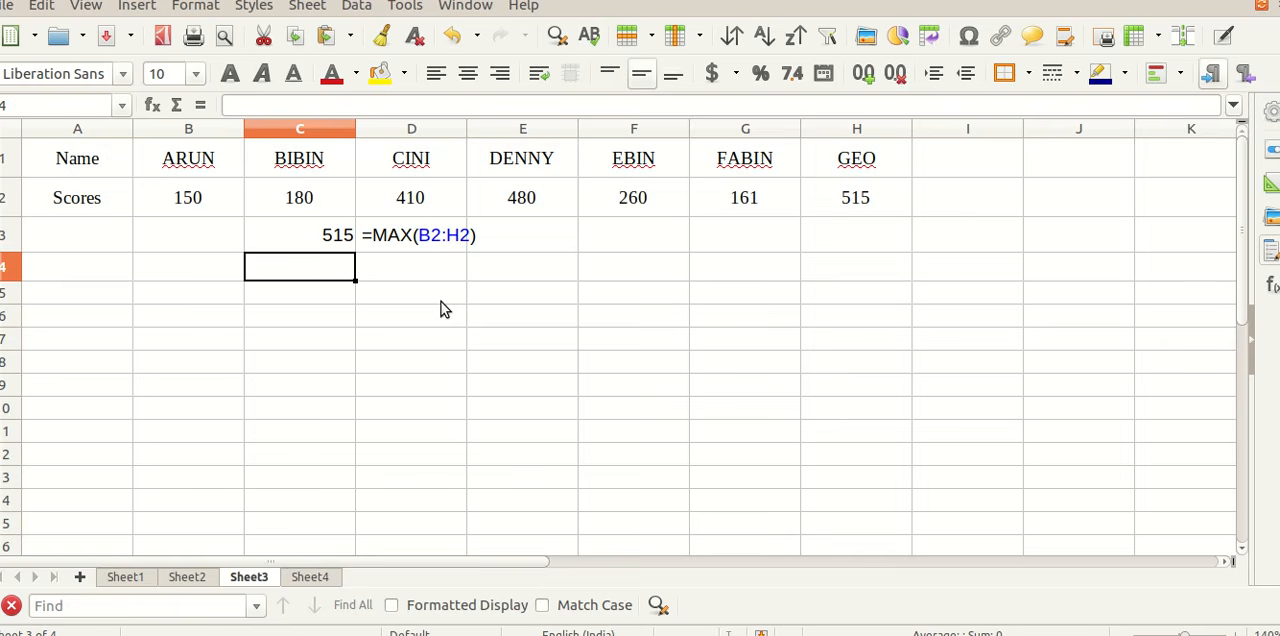
drag(189, 205, 830, 207)
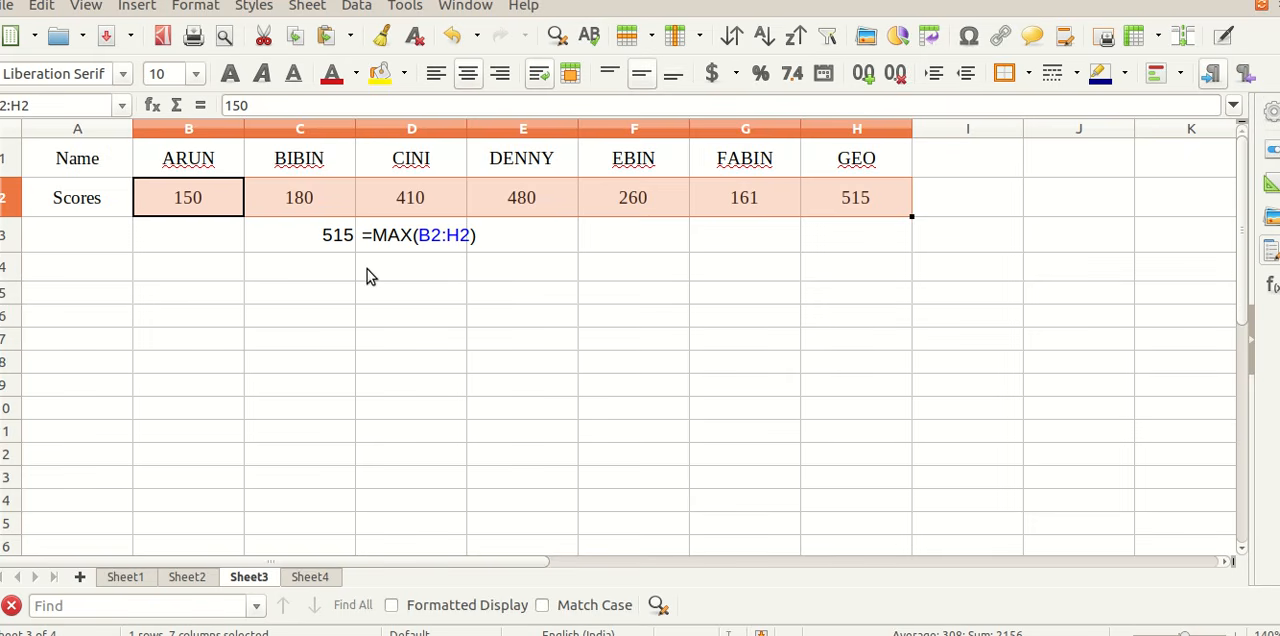
click(334, 265)
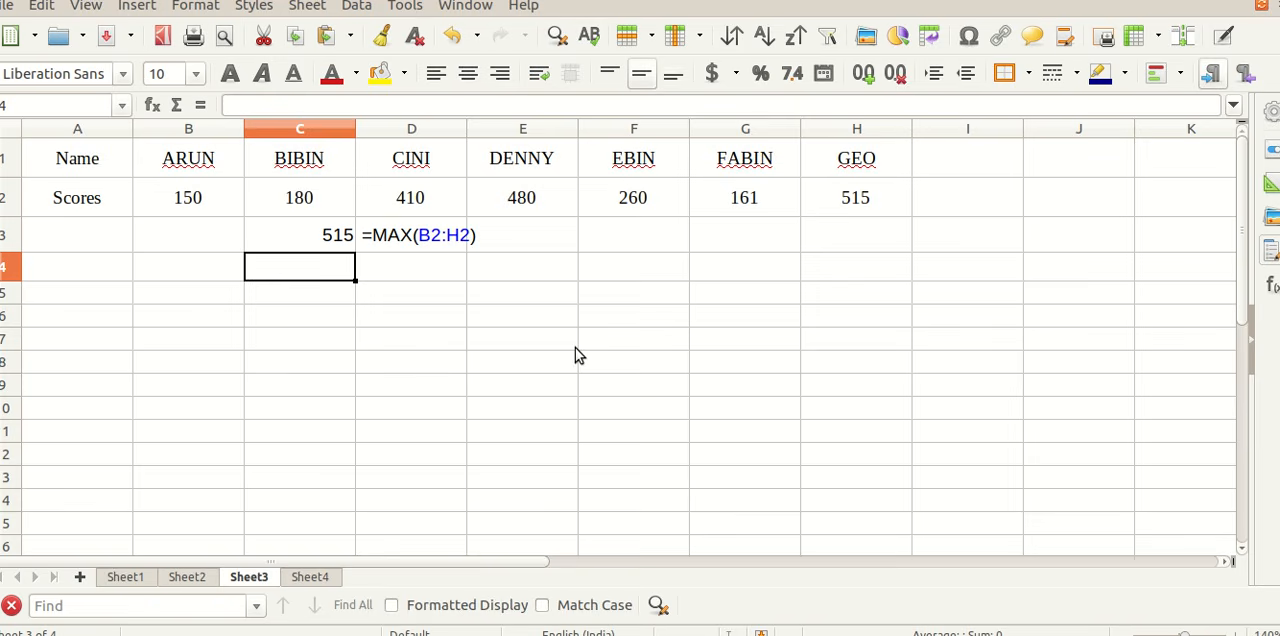
text(=)
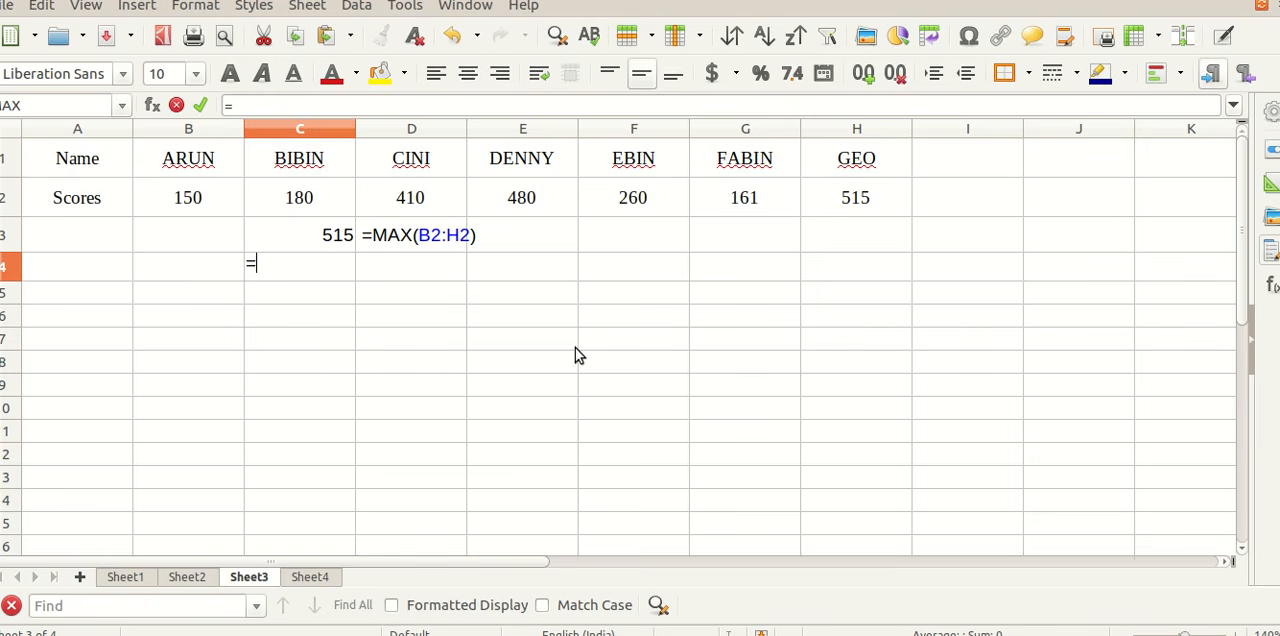
text(MIN)
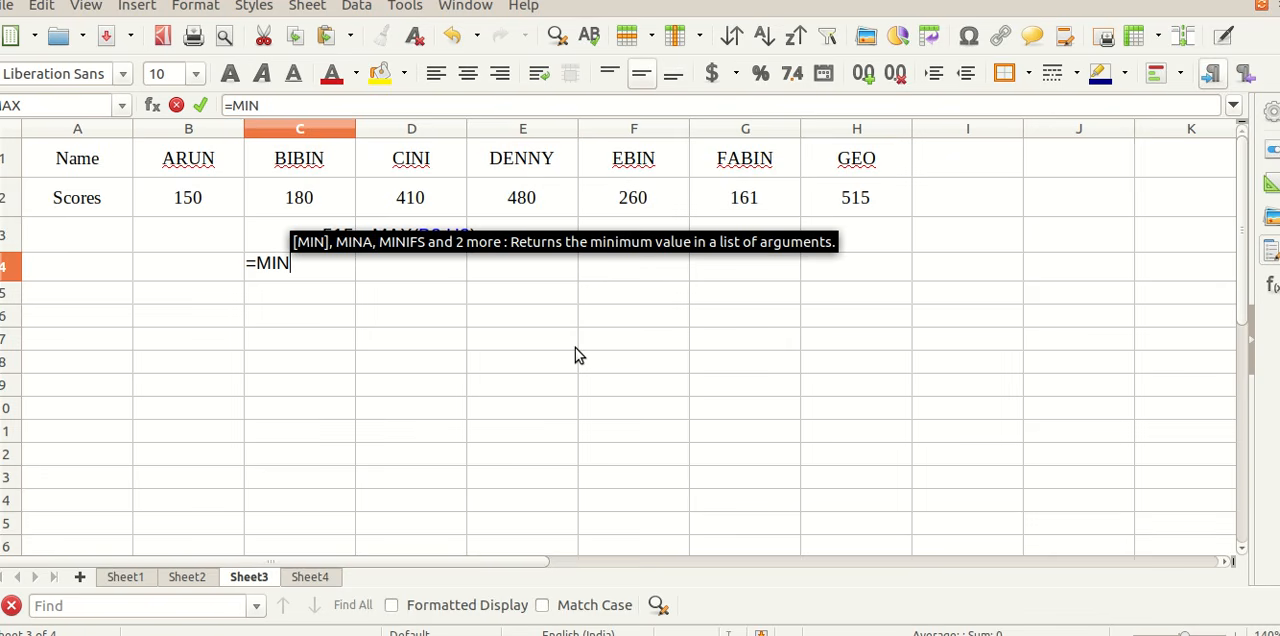
text(()
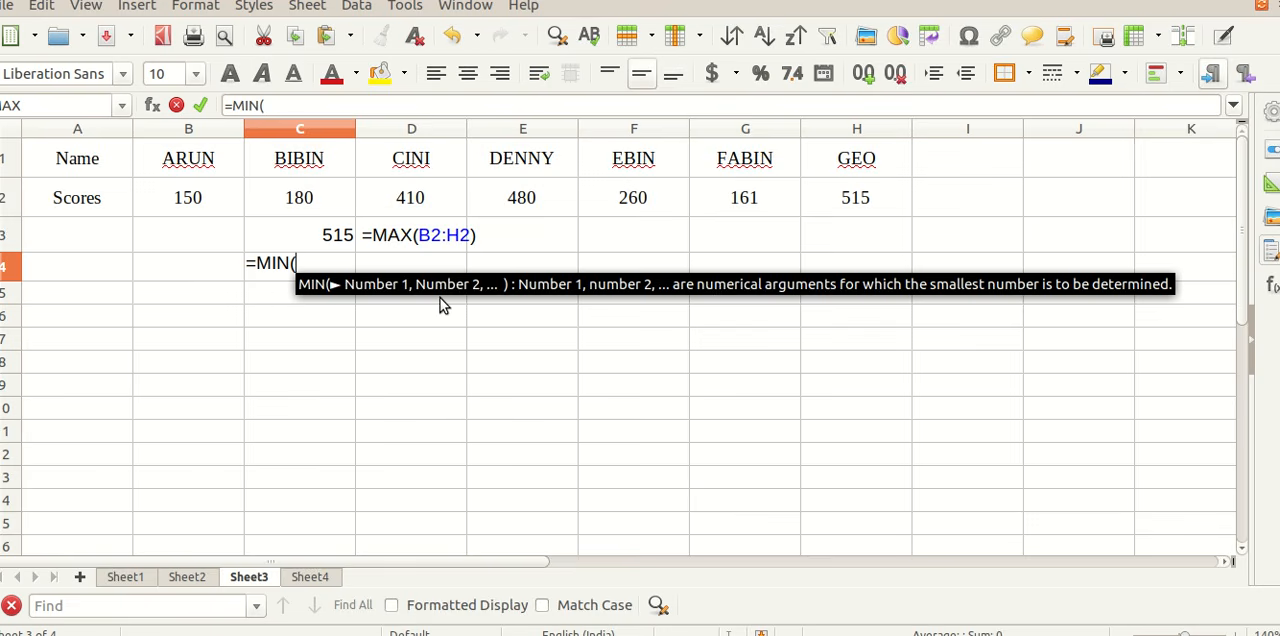
text(B2:)
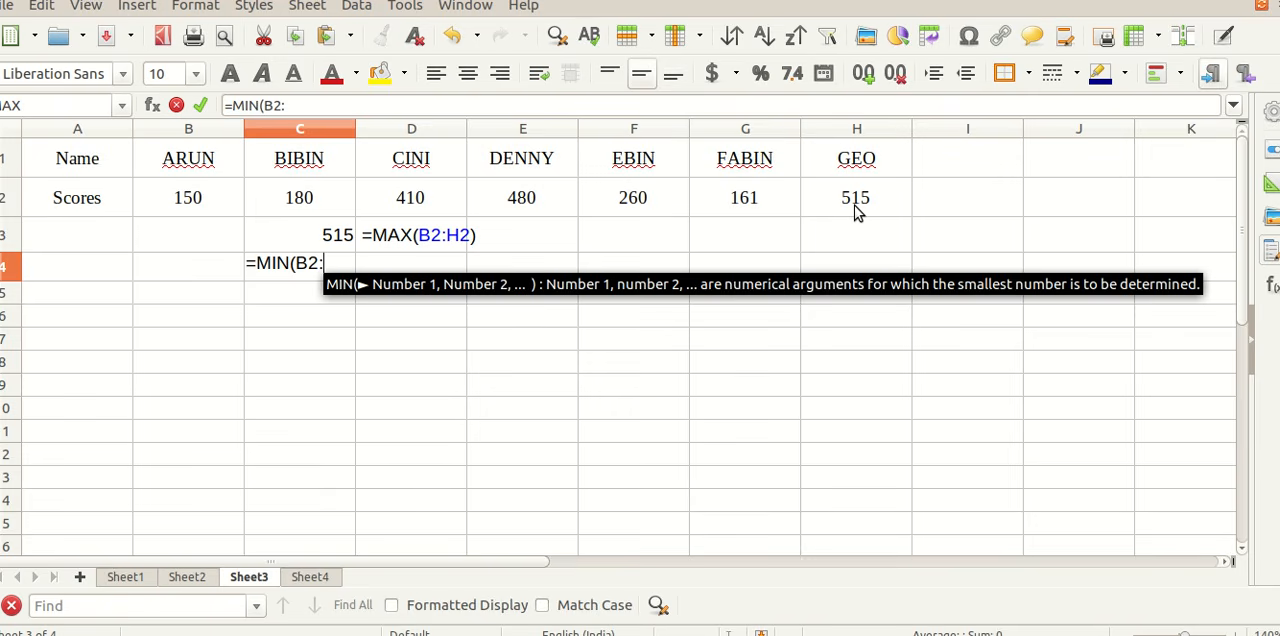
text(H2)
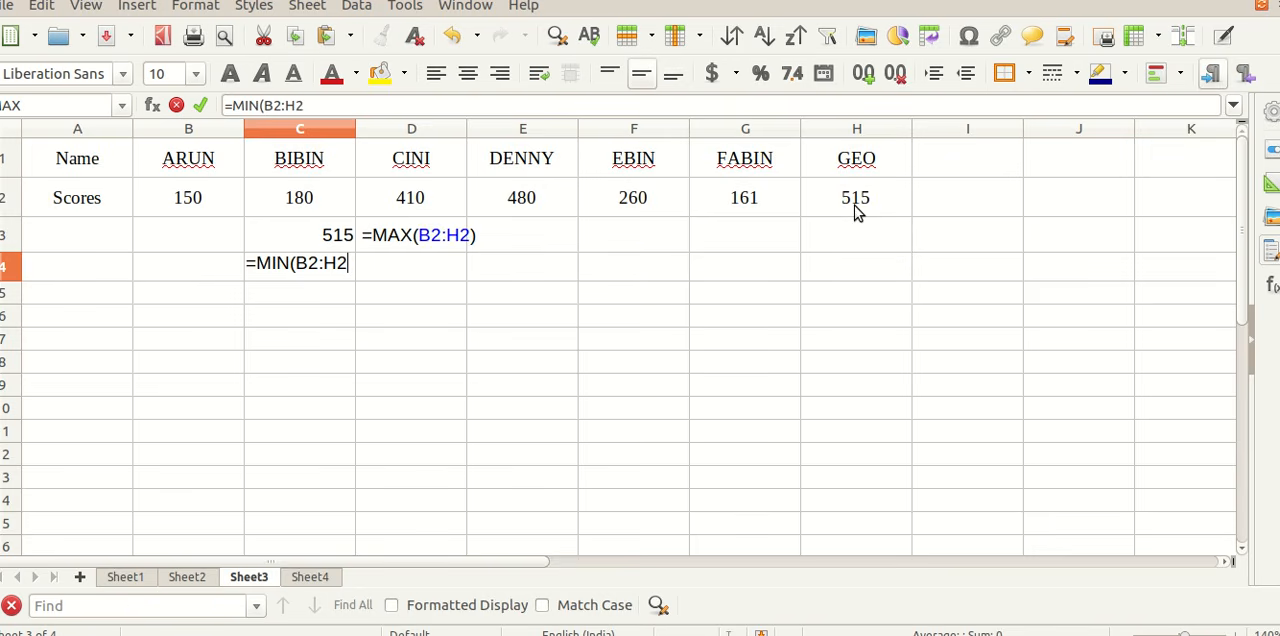
text())
key(Return)
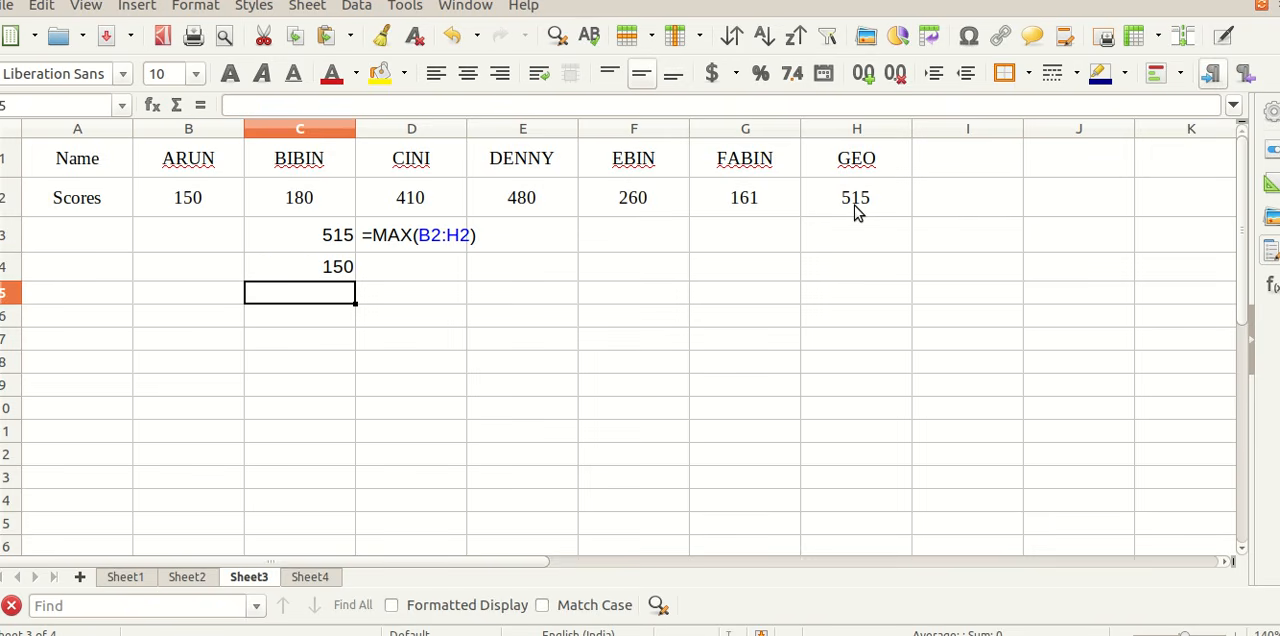
Step: Copy the formula text from cell C4 and put it into D4 as the literal text =MIN(B2:H2)
key(Up)
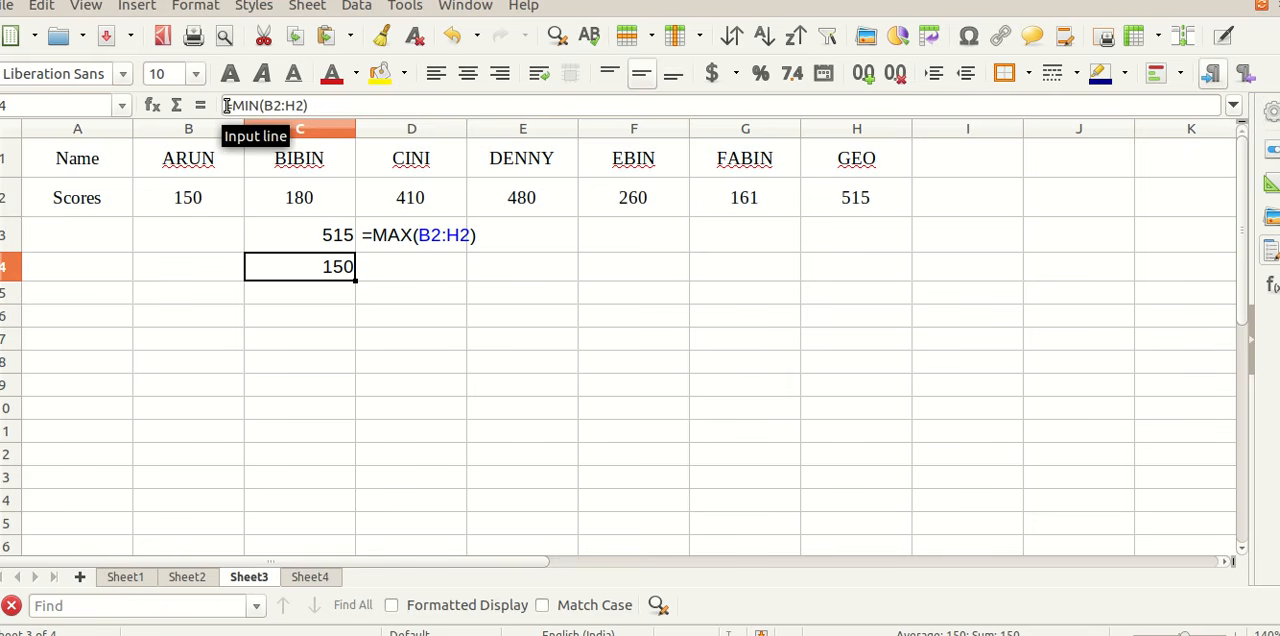
drag(226, 105, 329, 105)
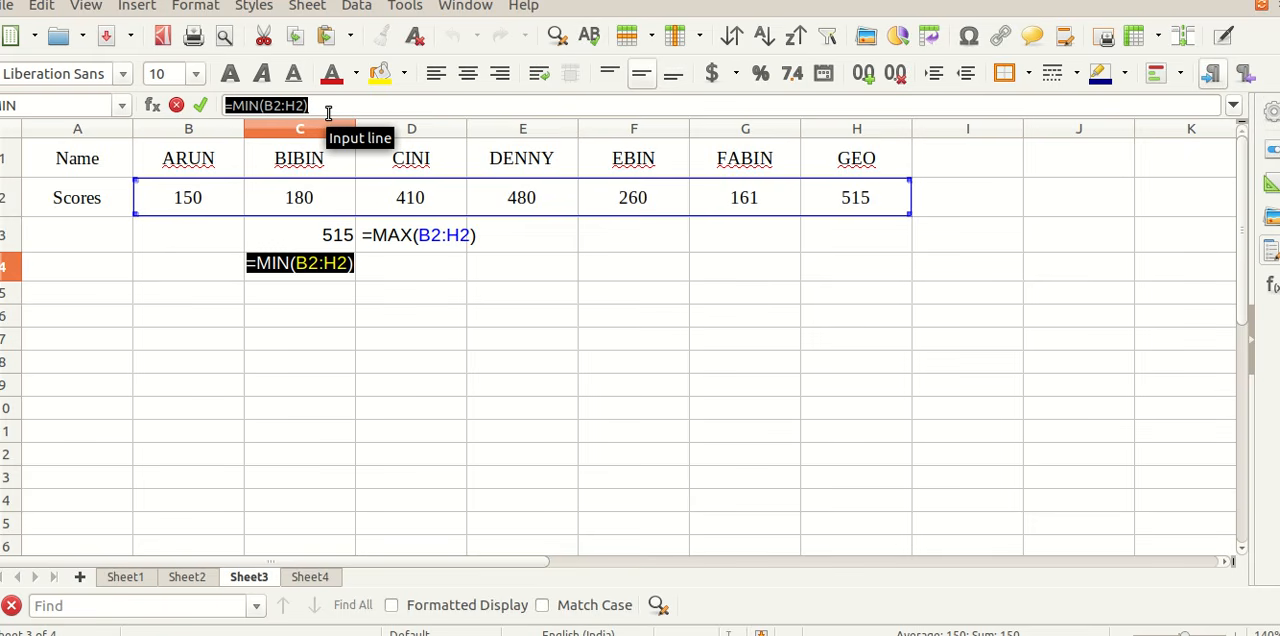
key(Return)
click(388, 266)
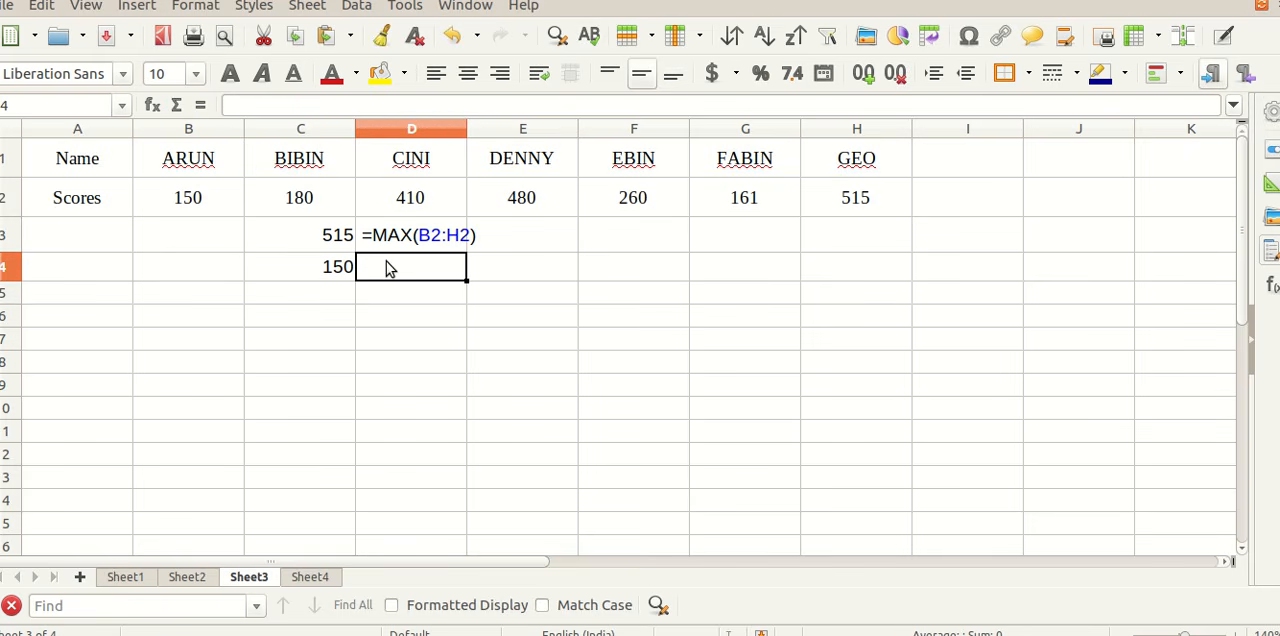
text(=MIN(B2:H2))
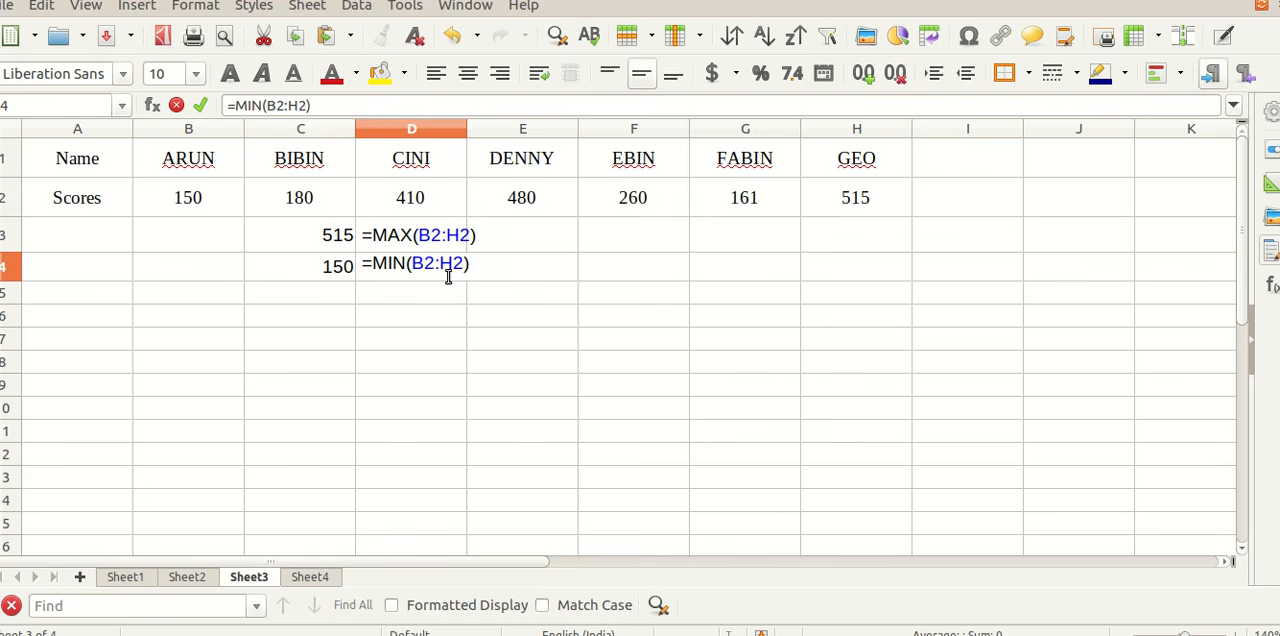
click(339, 290)
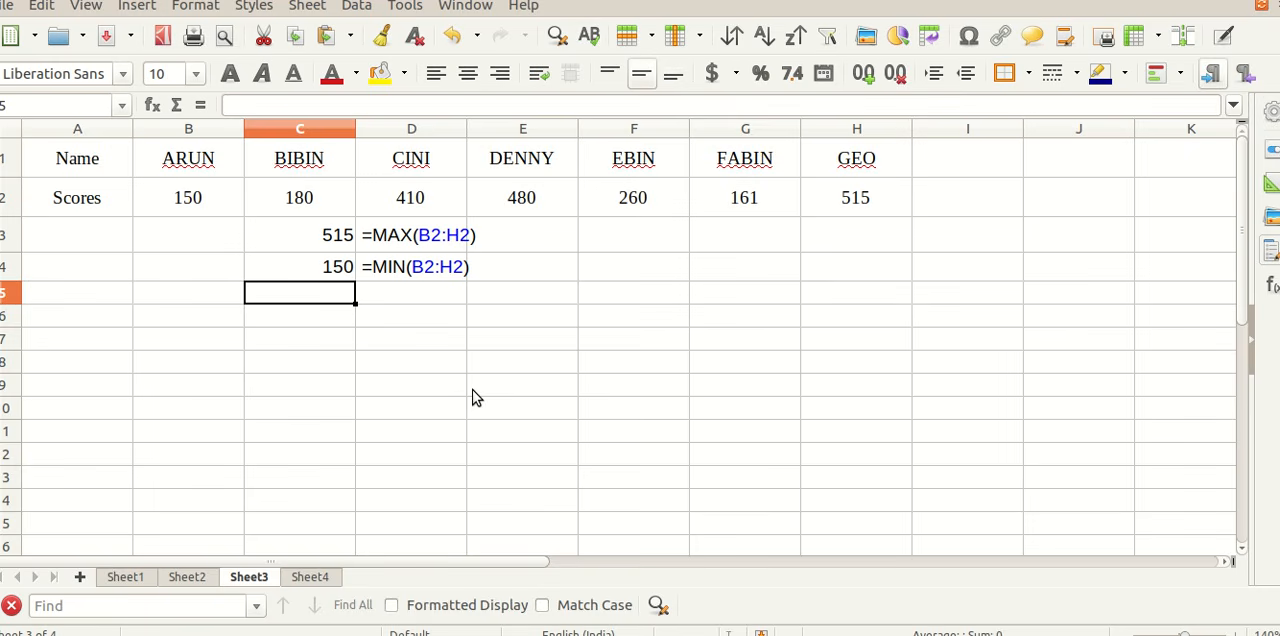
Step: Enter the formula =AVERAGE(B2:H2) in cell C5 to find the average score
text(=A)
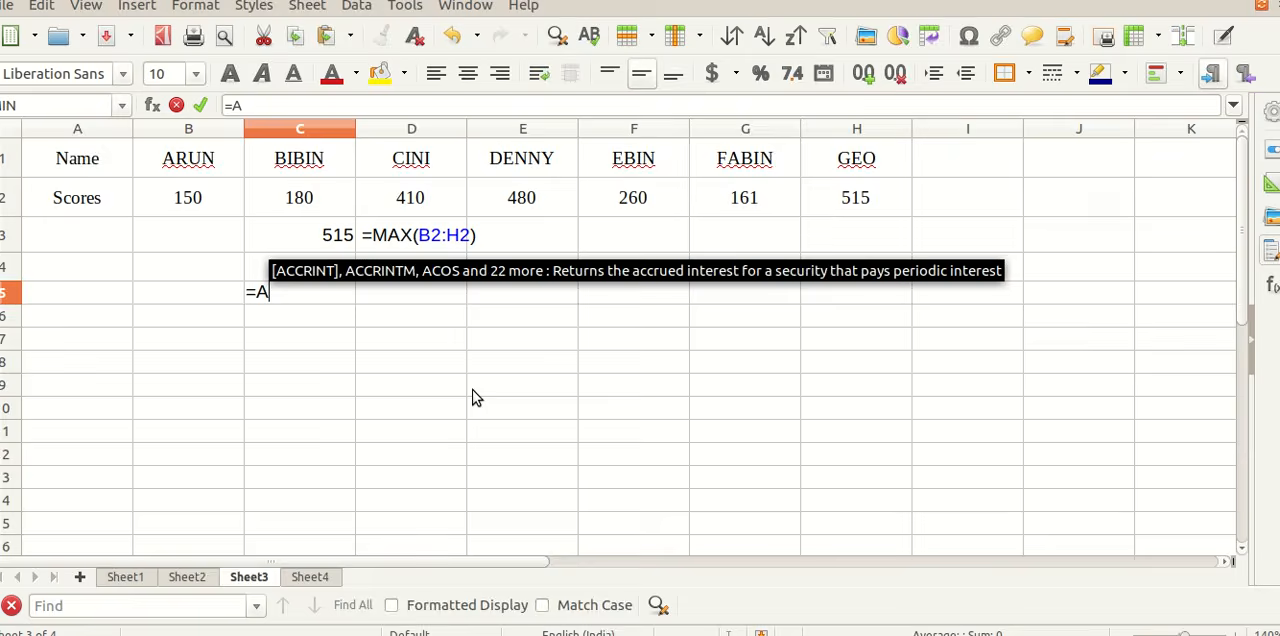
text(VERAGE)
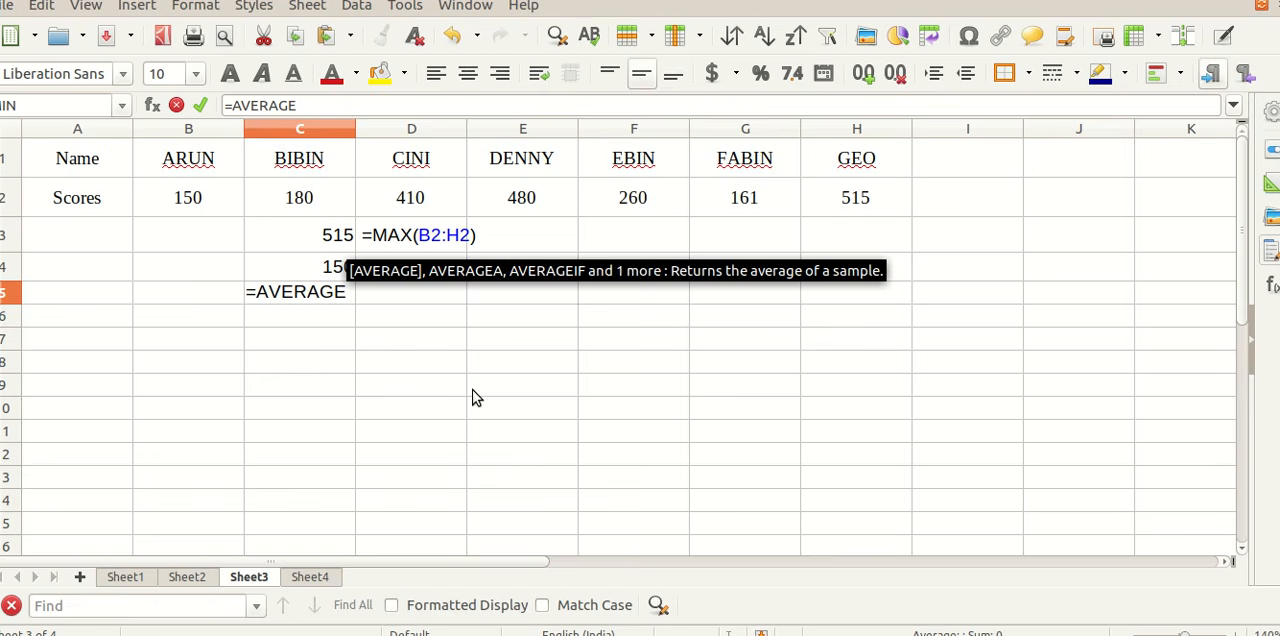
text(()
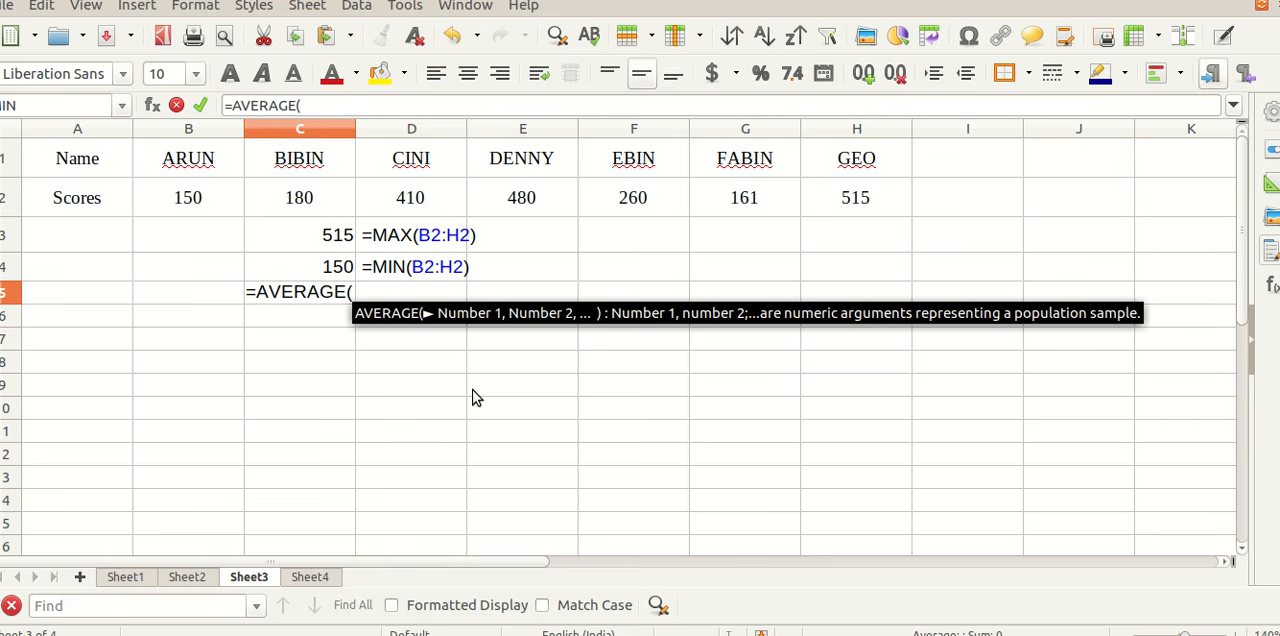
text(B2:)
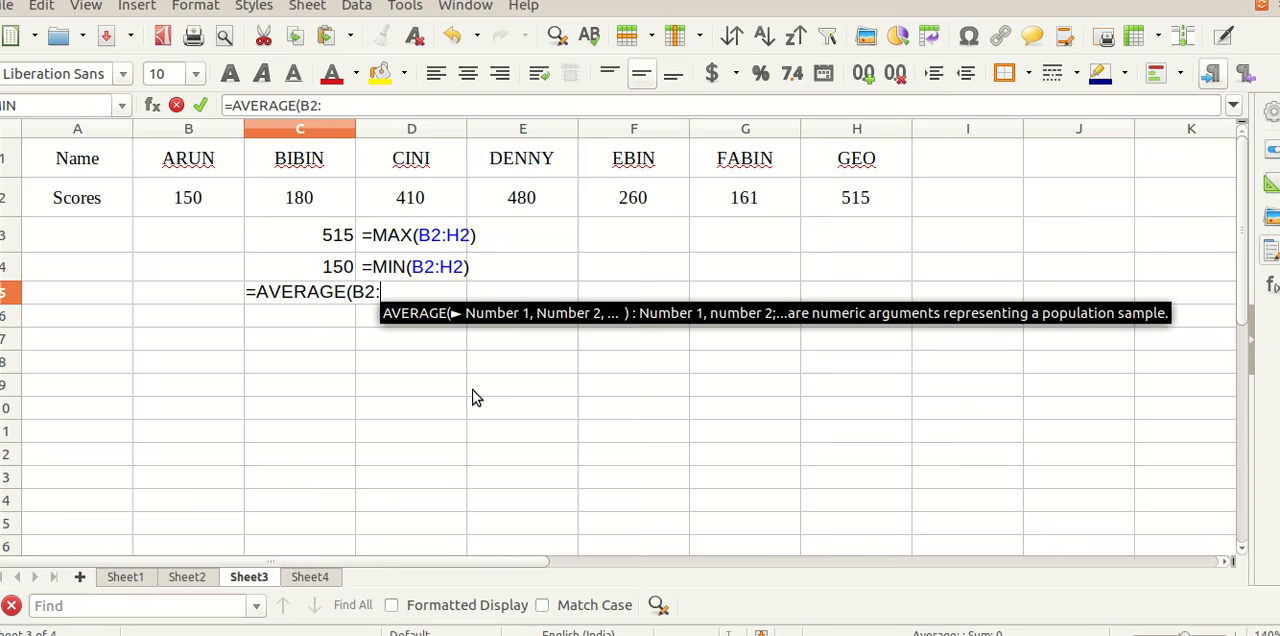
text(H2)
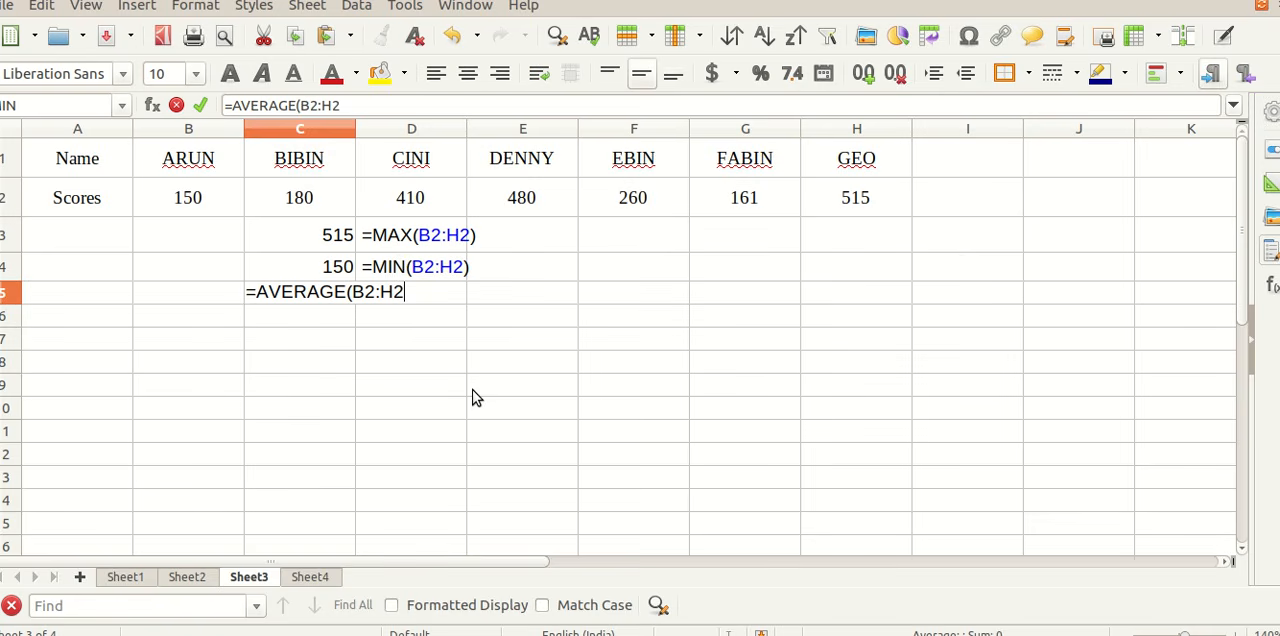
text())
key(Return)
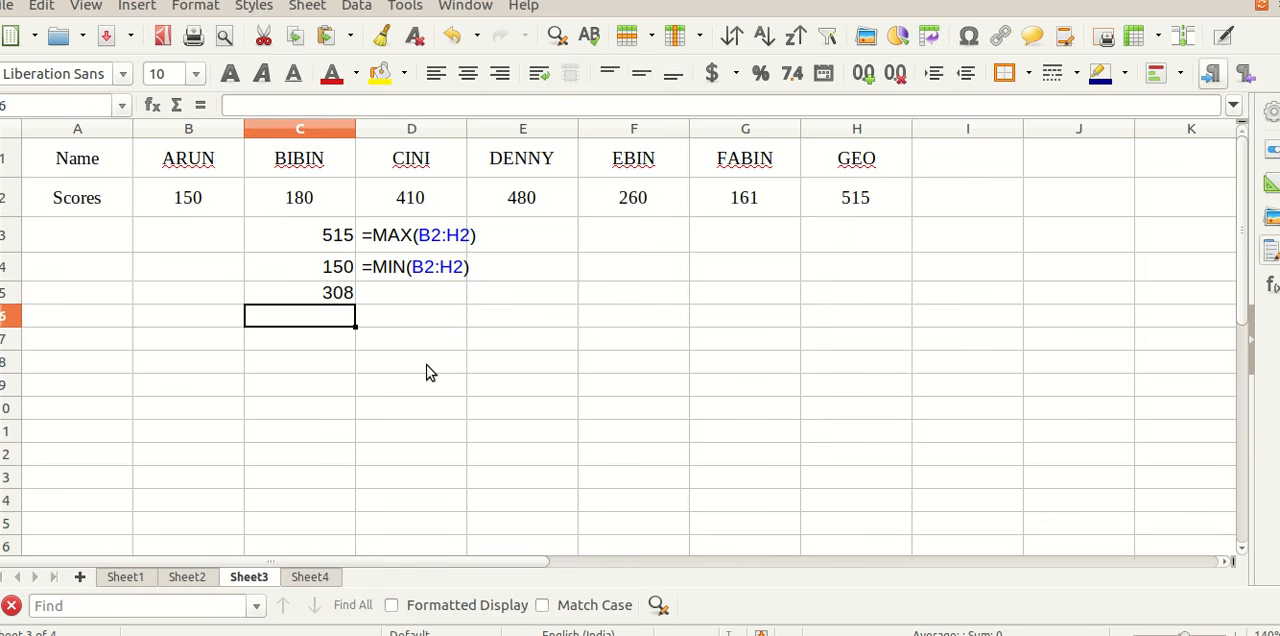
drag(195, 198, 830, 197)
Step: Copy the formula text from cell C5 and put it into D5 as the literal text =AVERAGE(B2:H2)
click(338, 295)
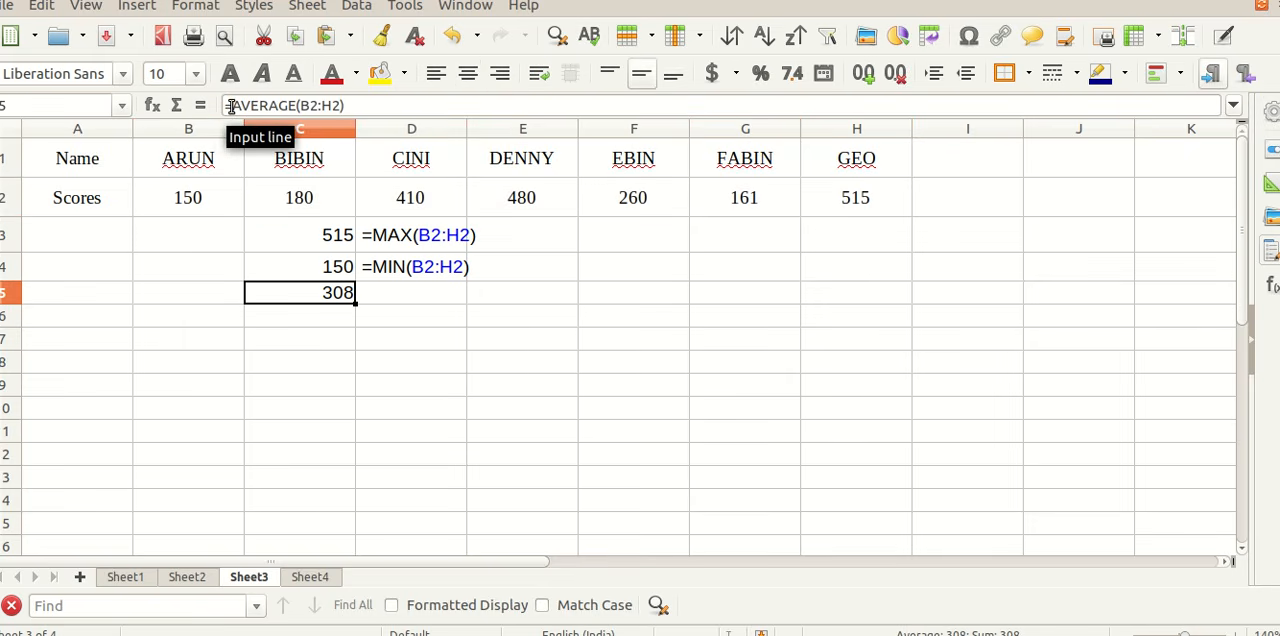
drag(227, 105, 349, 105)
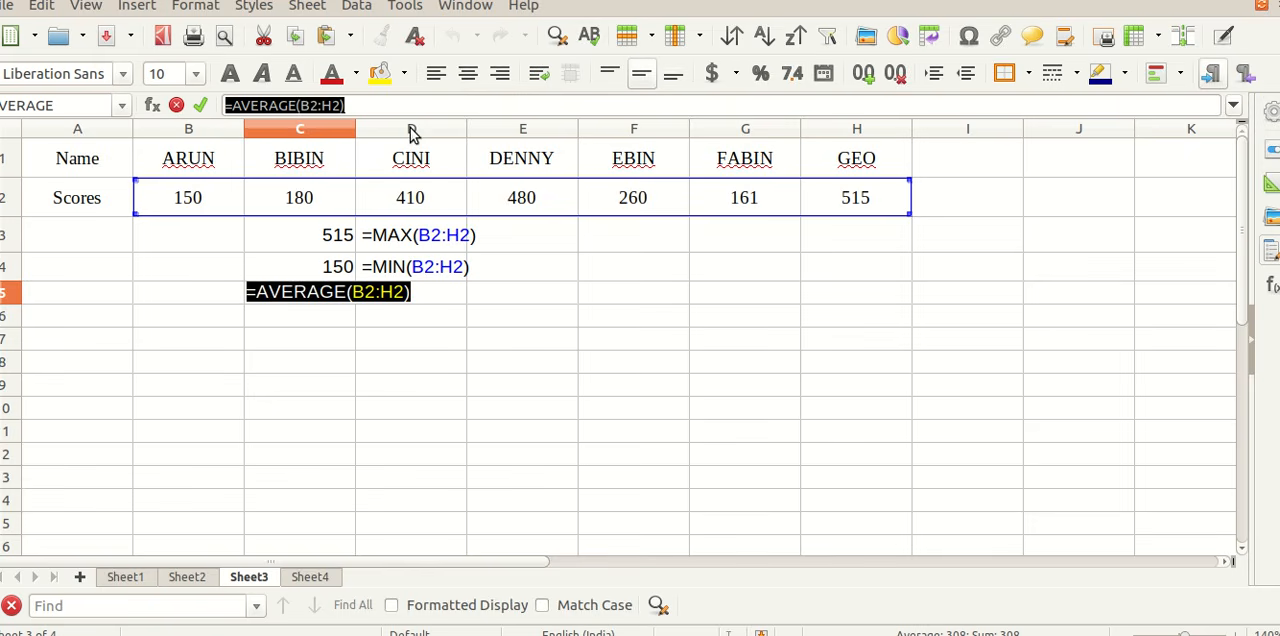
key(ctrl+c)
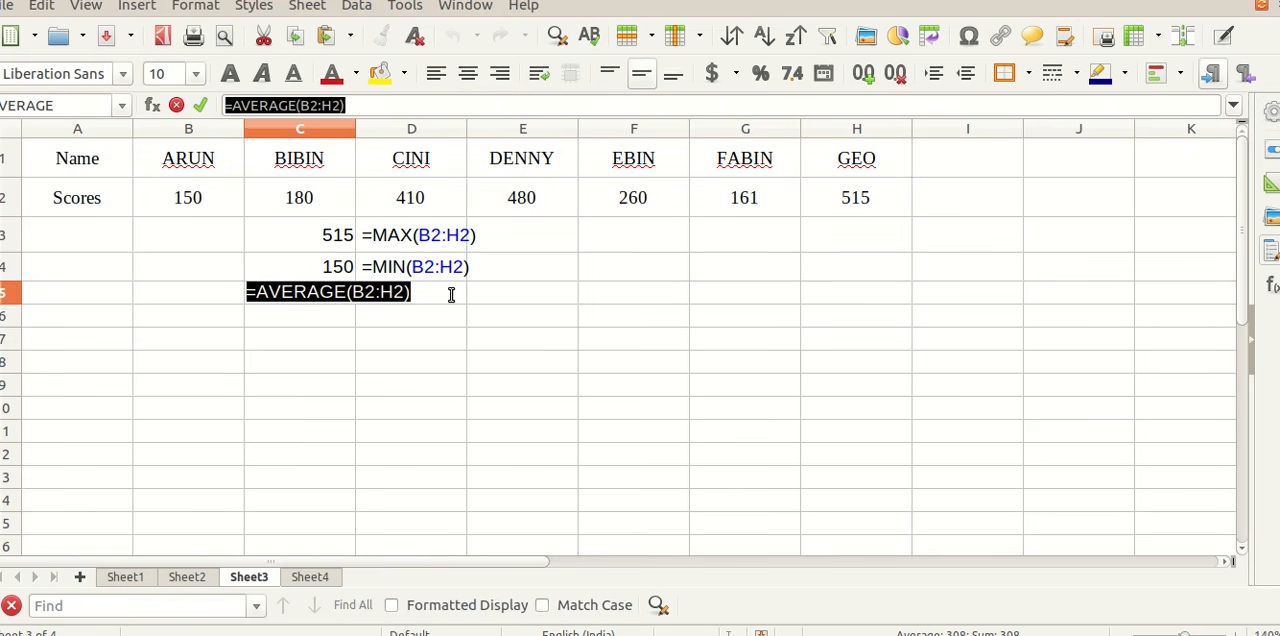
click(451, 291)
key(Return)
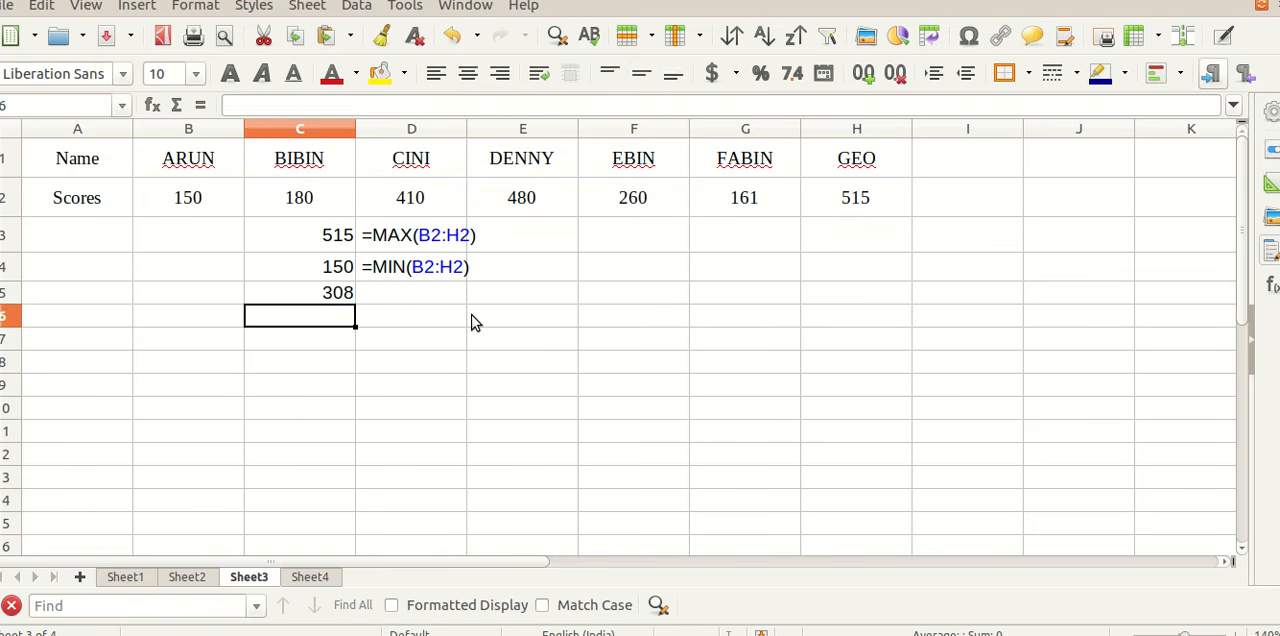
key(Up)
key(Right)
text(=)
key(ctrl+v)
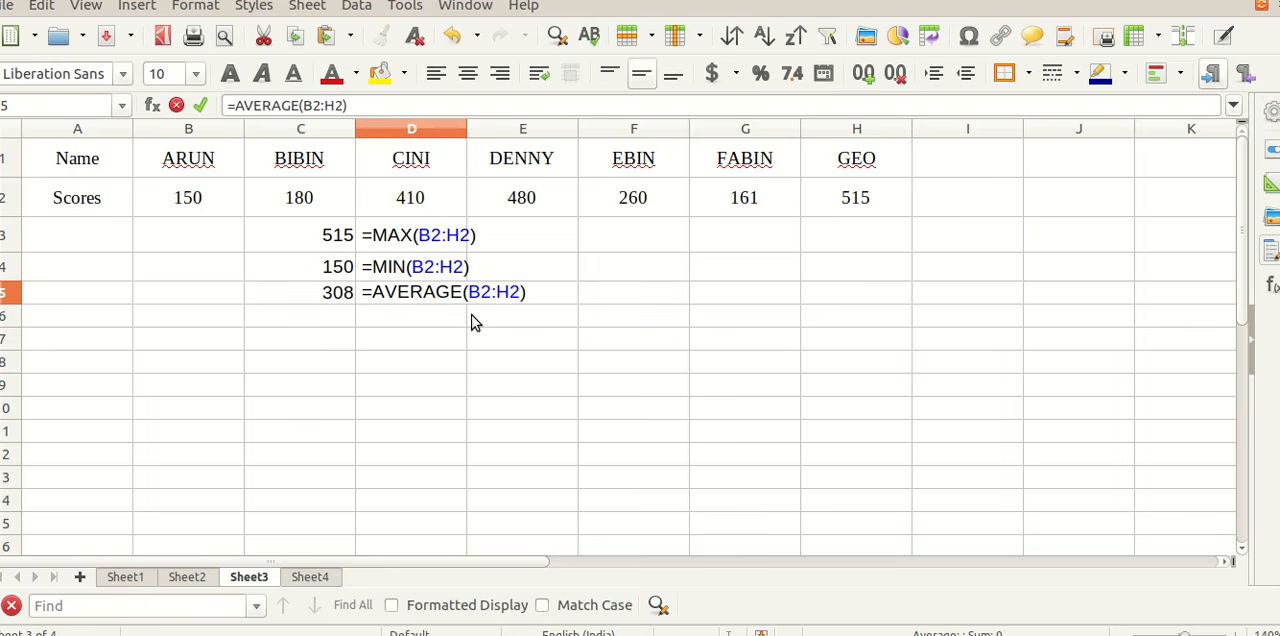
key(Return)
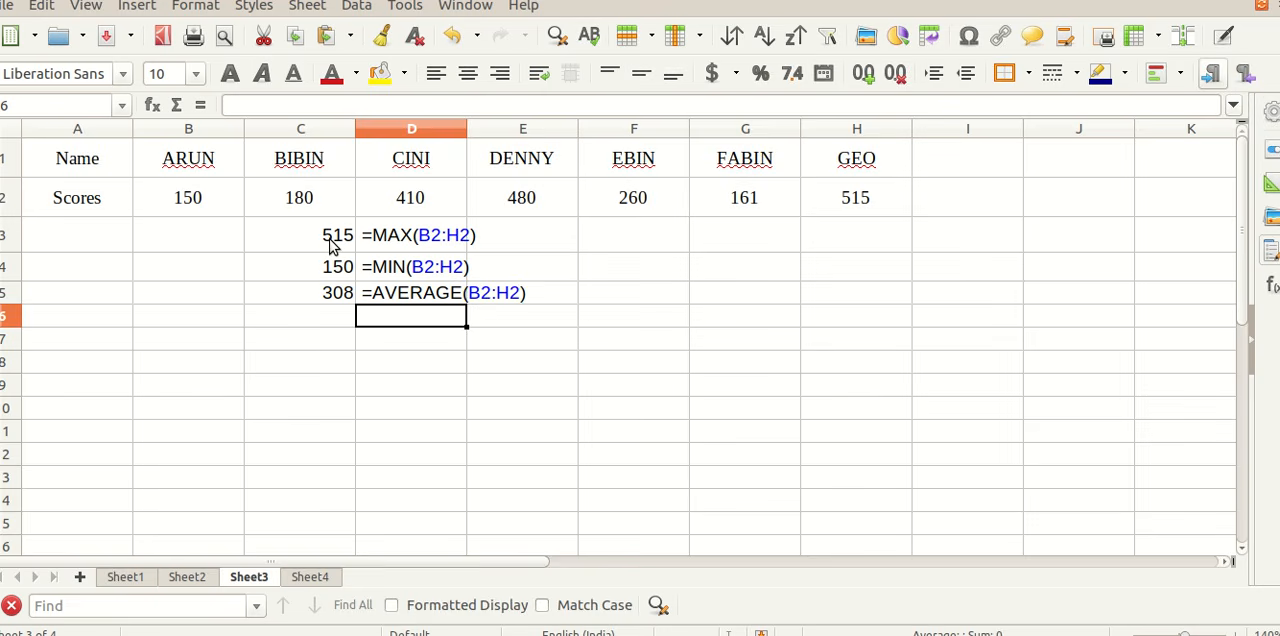
drag(217, 207, 812, 200)
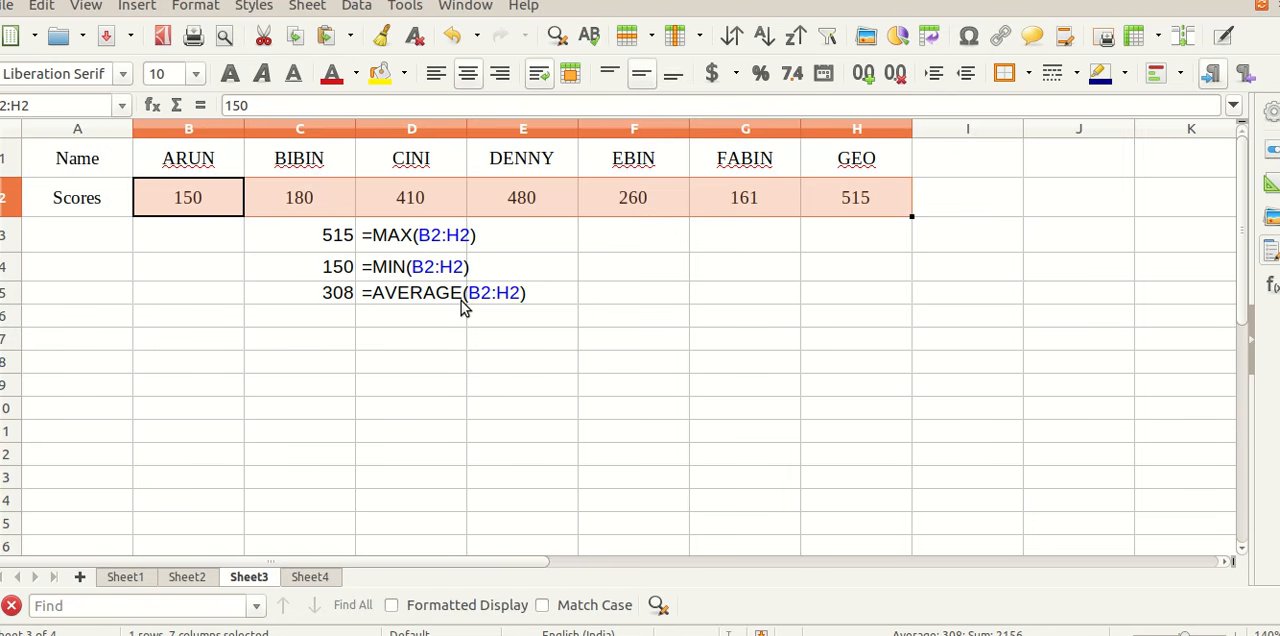
Step: On Sheet4, start a CONCATENATE formula in cell F2 with A2 as its first argument
click(310, 578)
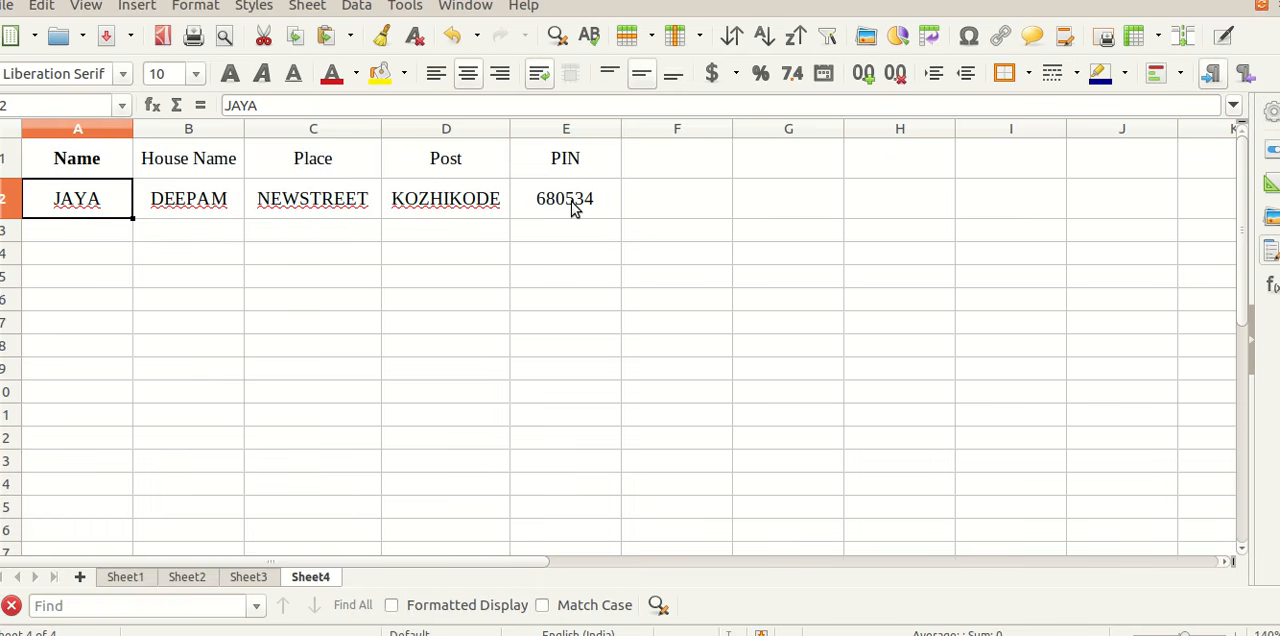
click(688, 203)
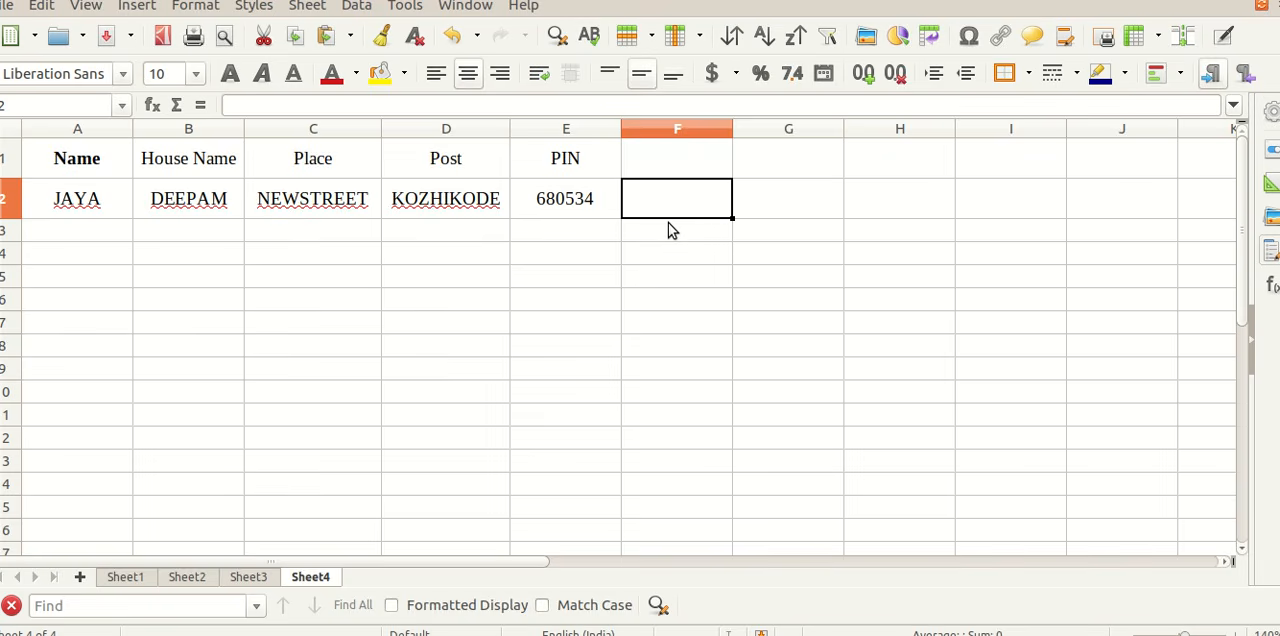
text(=)
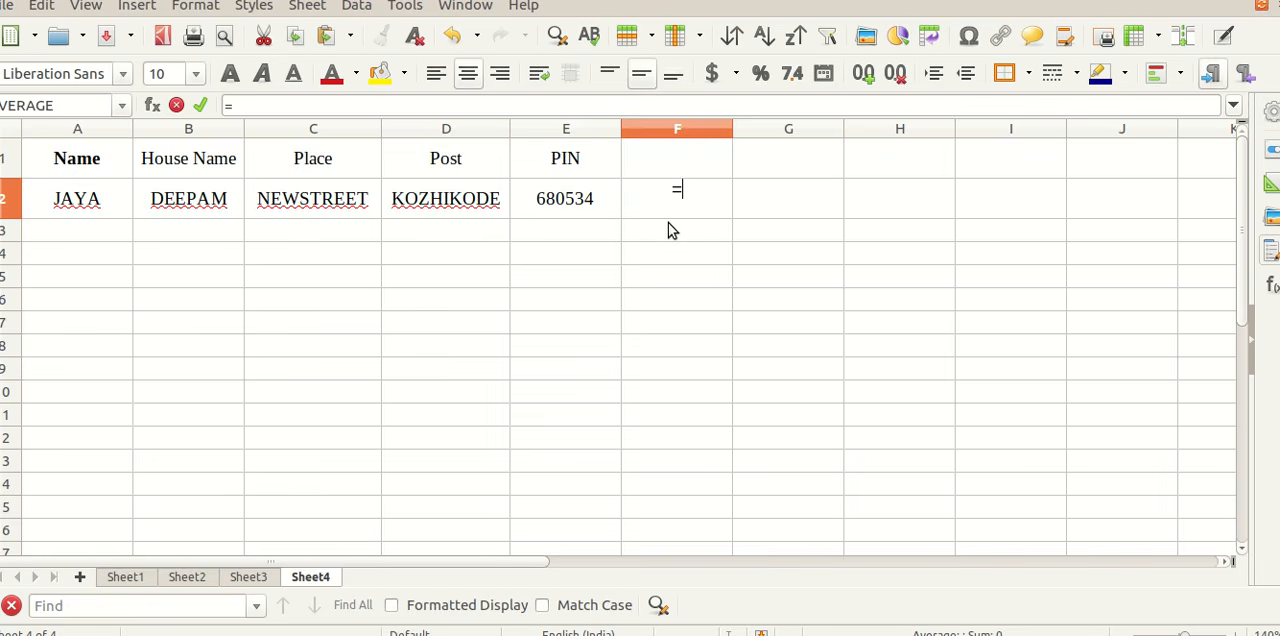
text(CONC)
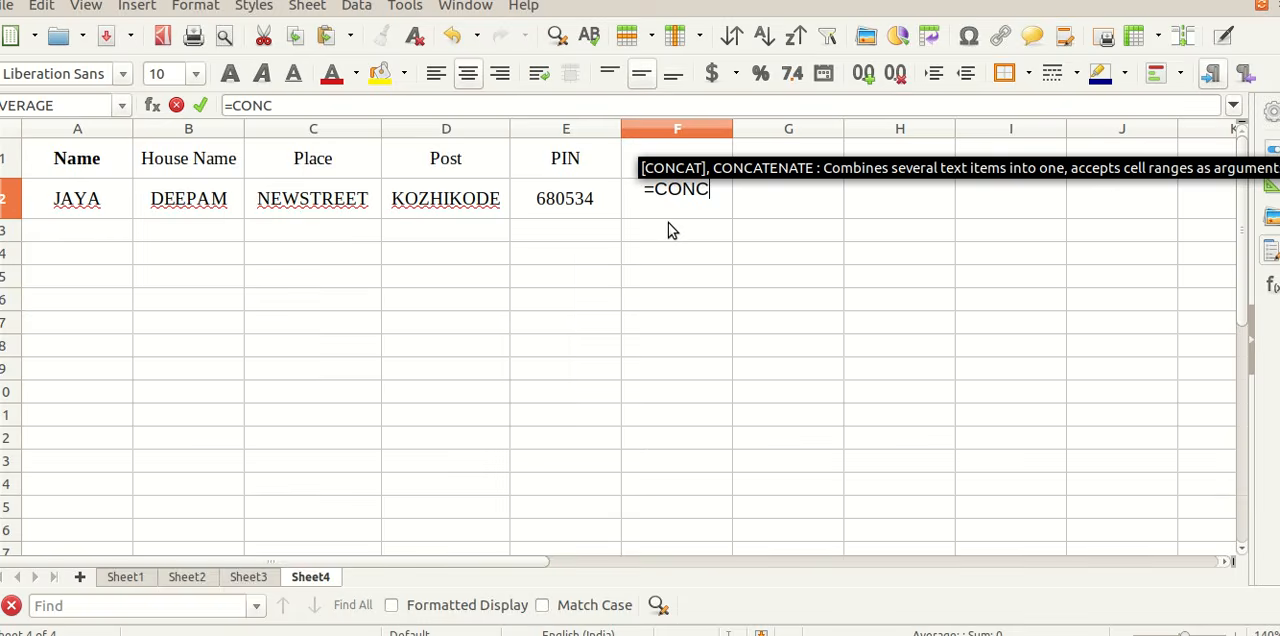
text(ATENATE)
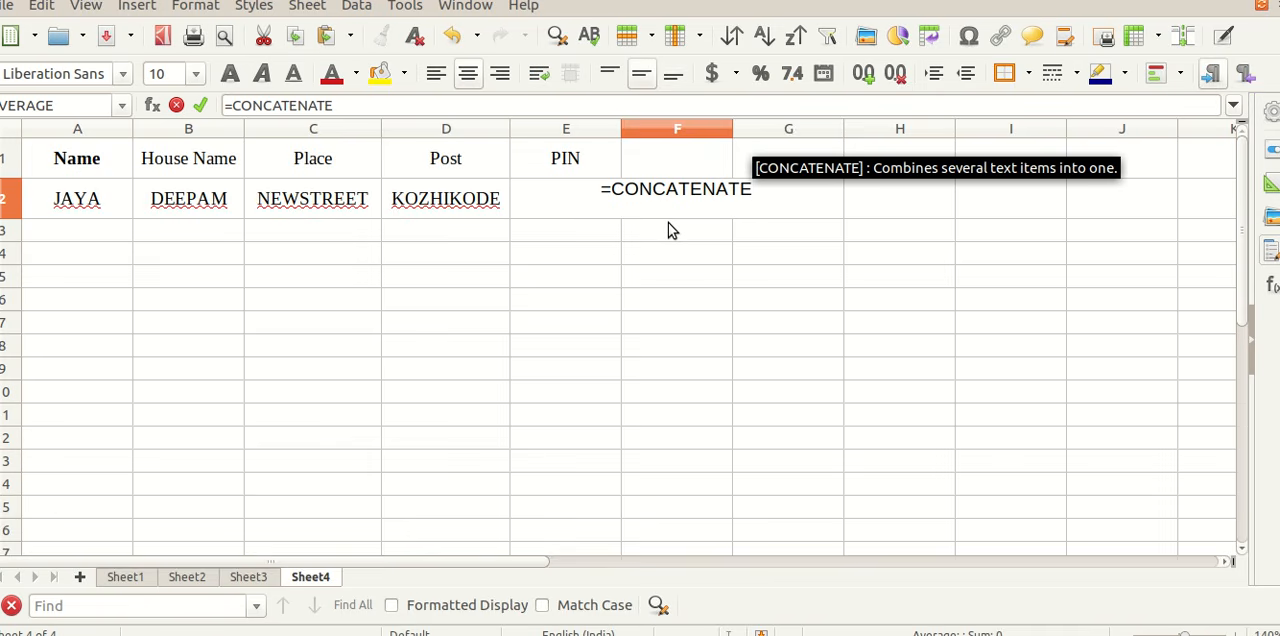
text(()
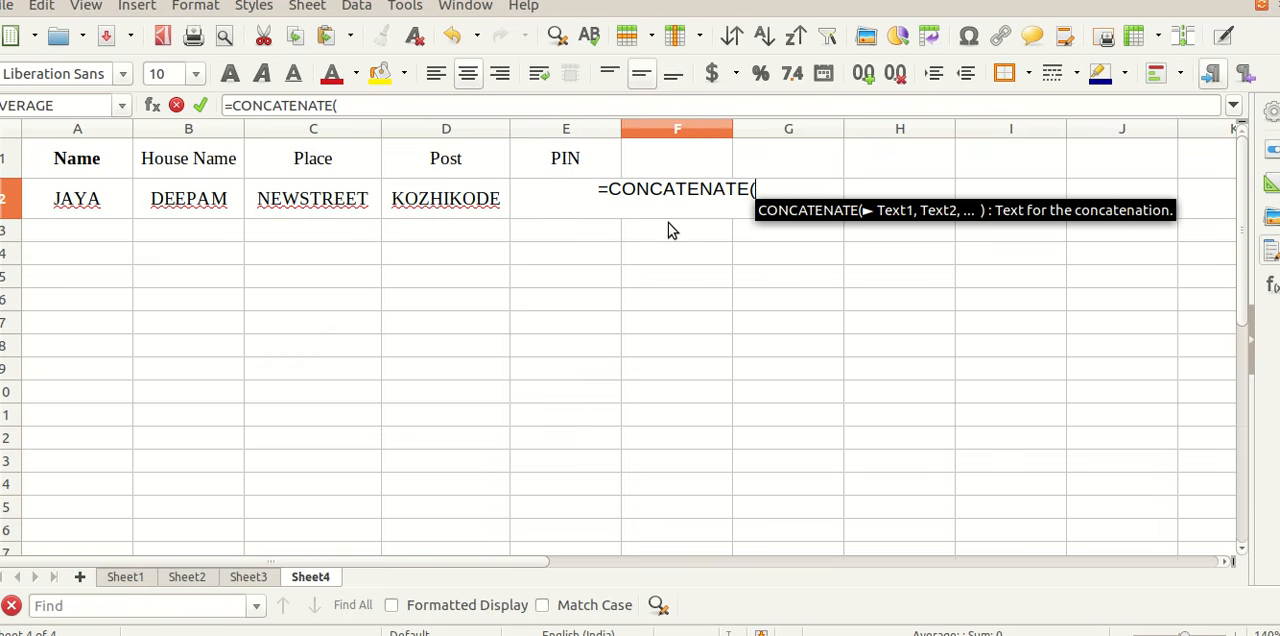
click(90, 203)
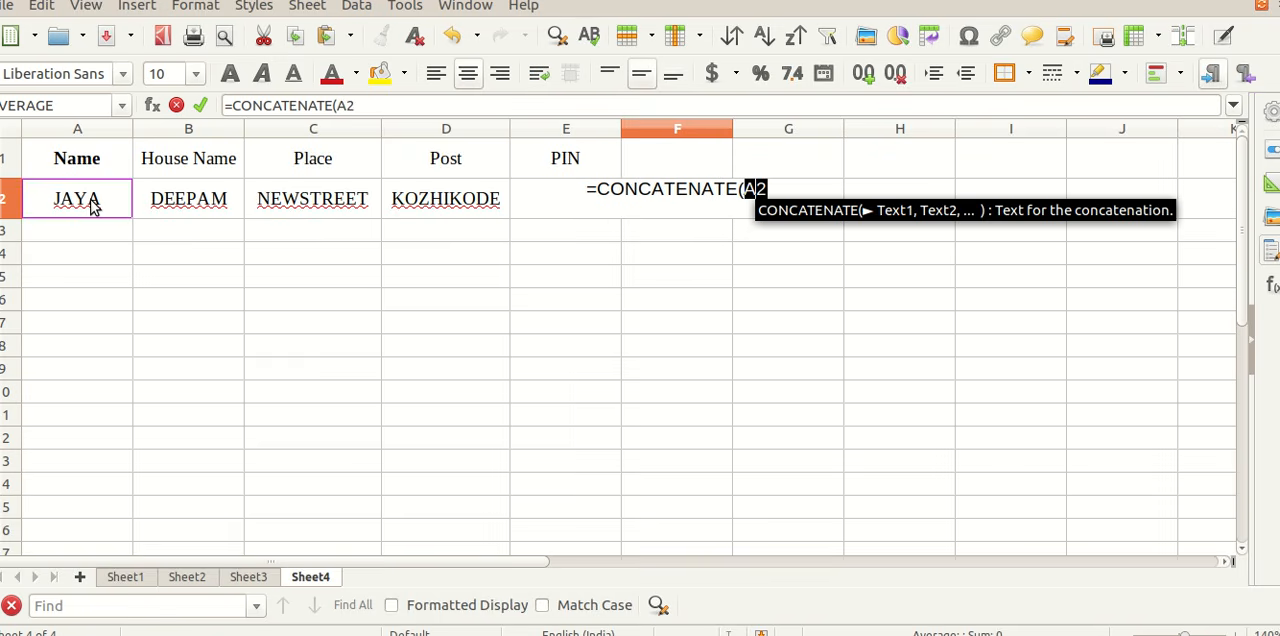
key(Right)
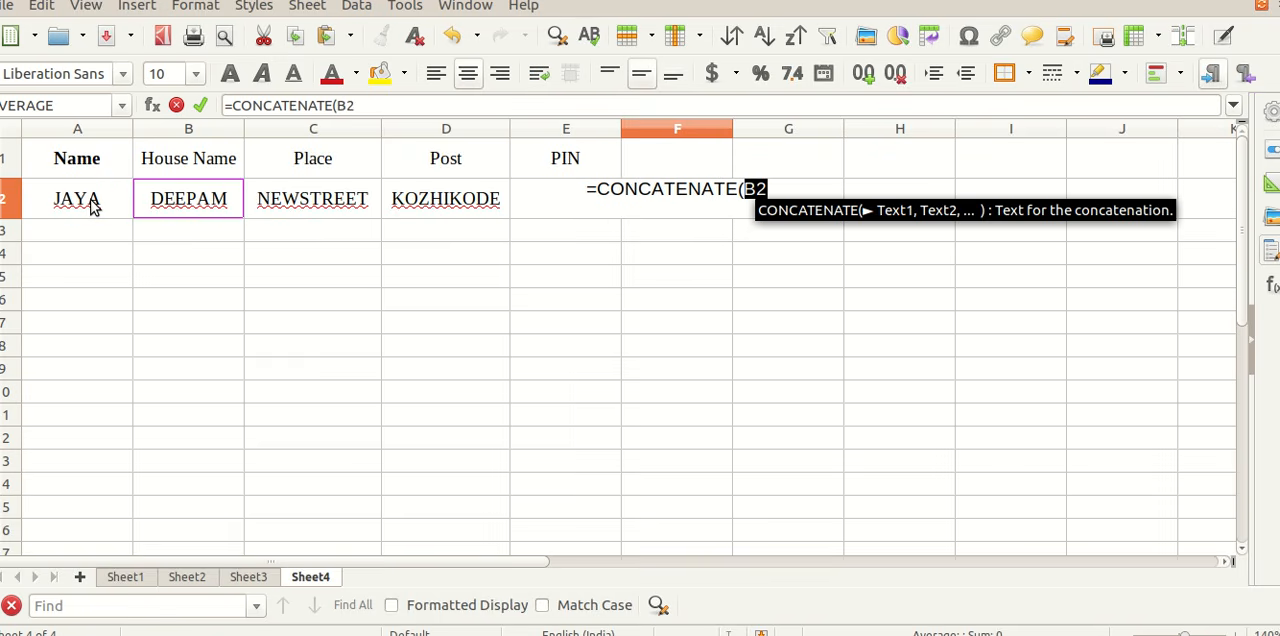
key(Left)
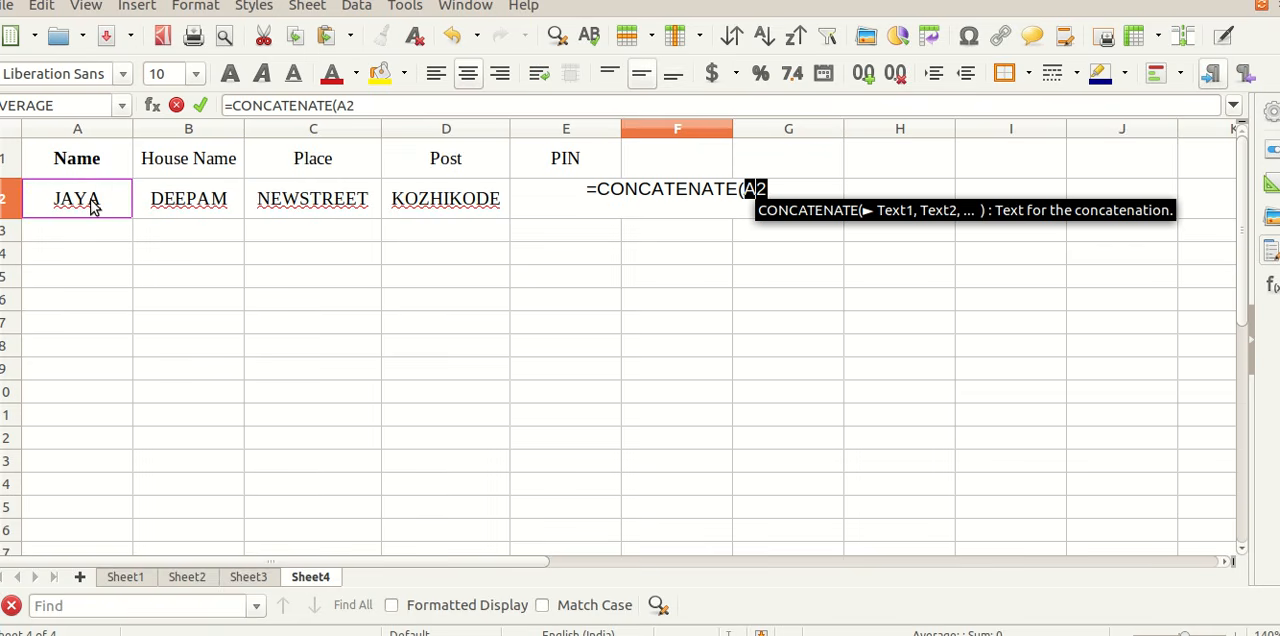
text(,)
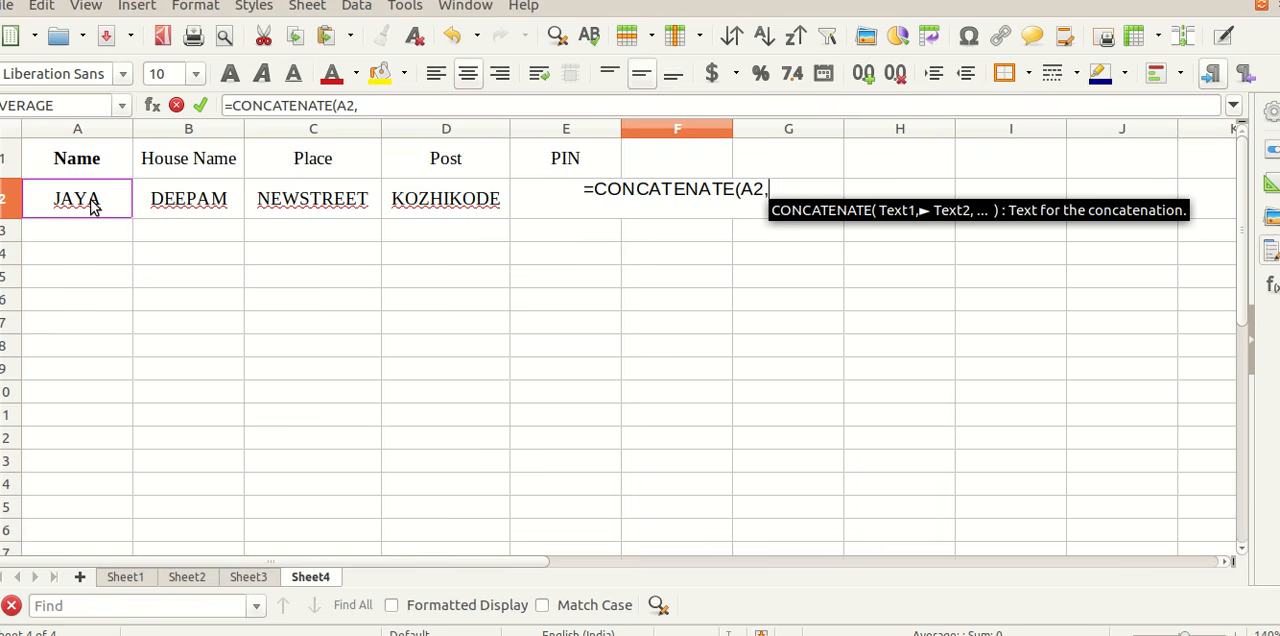
Step: Complete the formula in F2 as =CONCATENATE(A2,B2,C2,D2,E2) and widen column F to fit the joined text
click(183, 203)
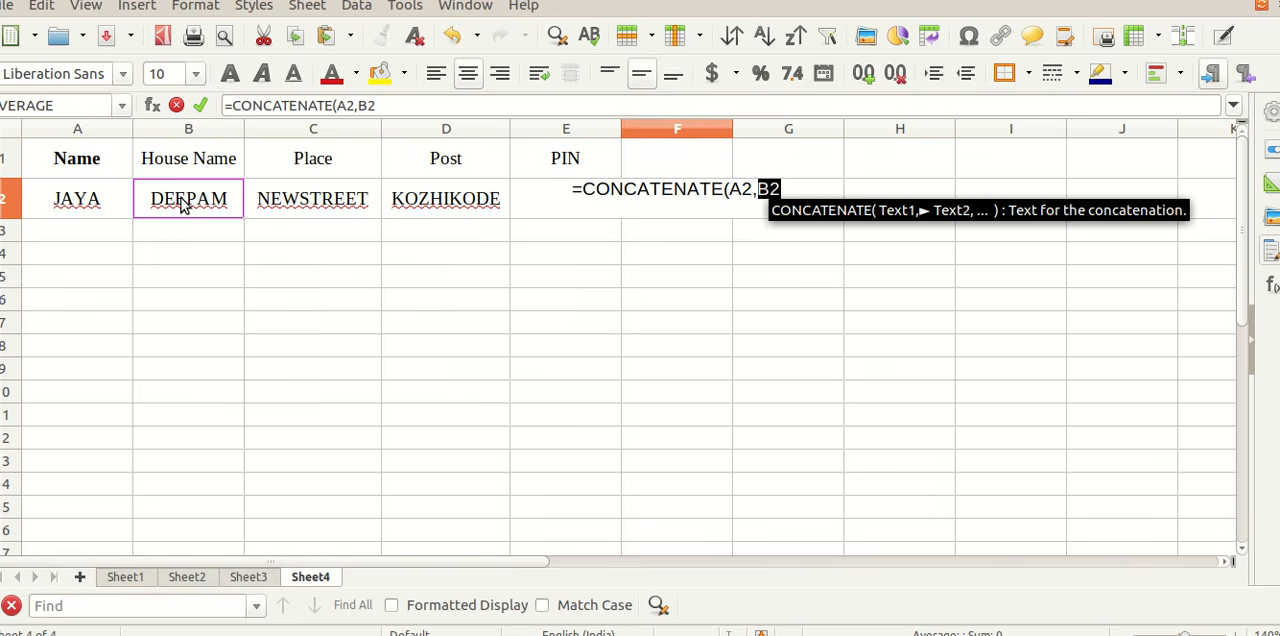
text(,)
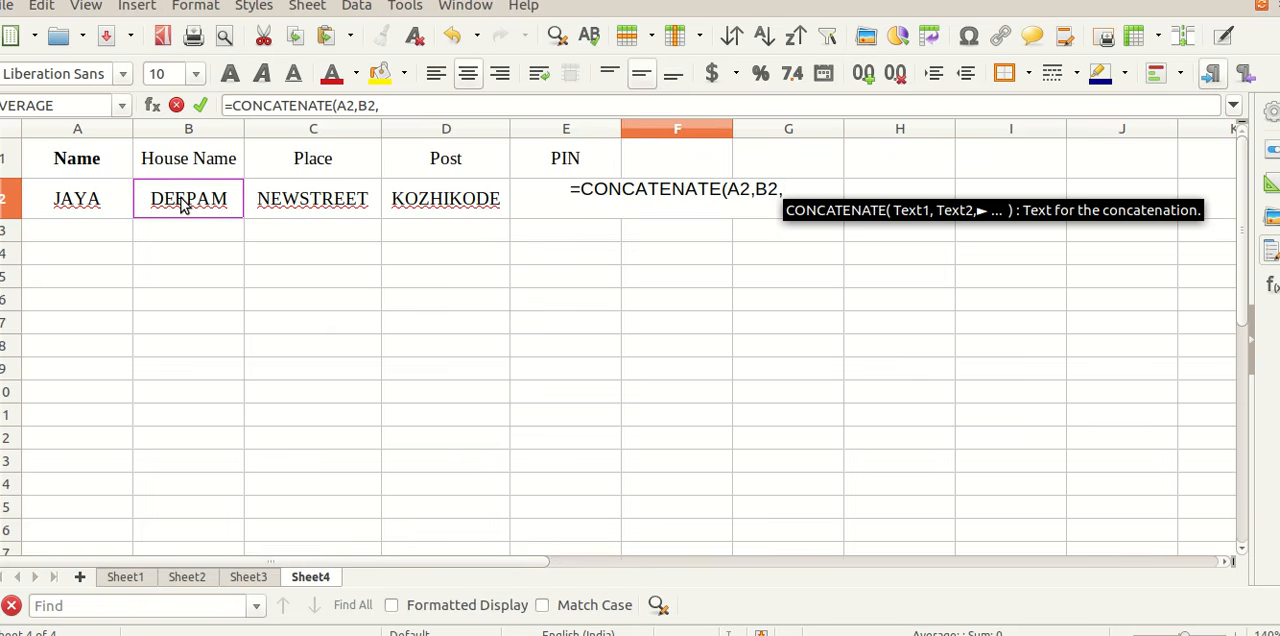
click(281, 202)
text(,)
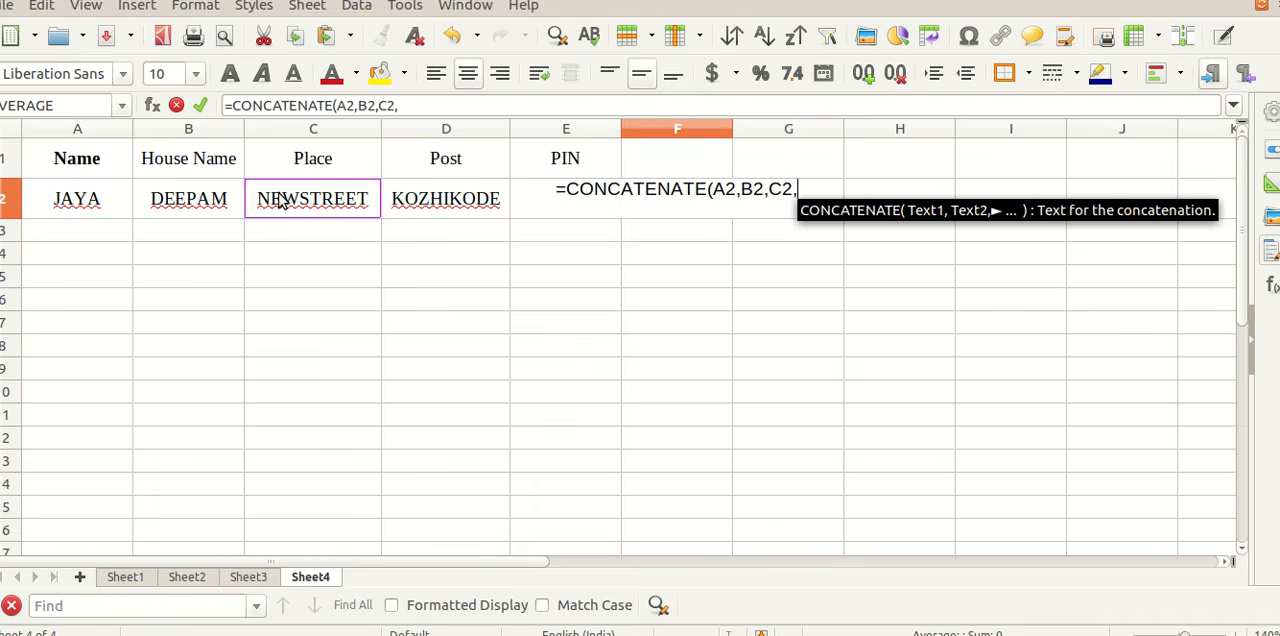
click(420, 203)
text(,)
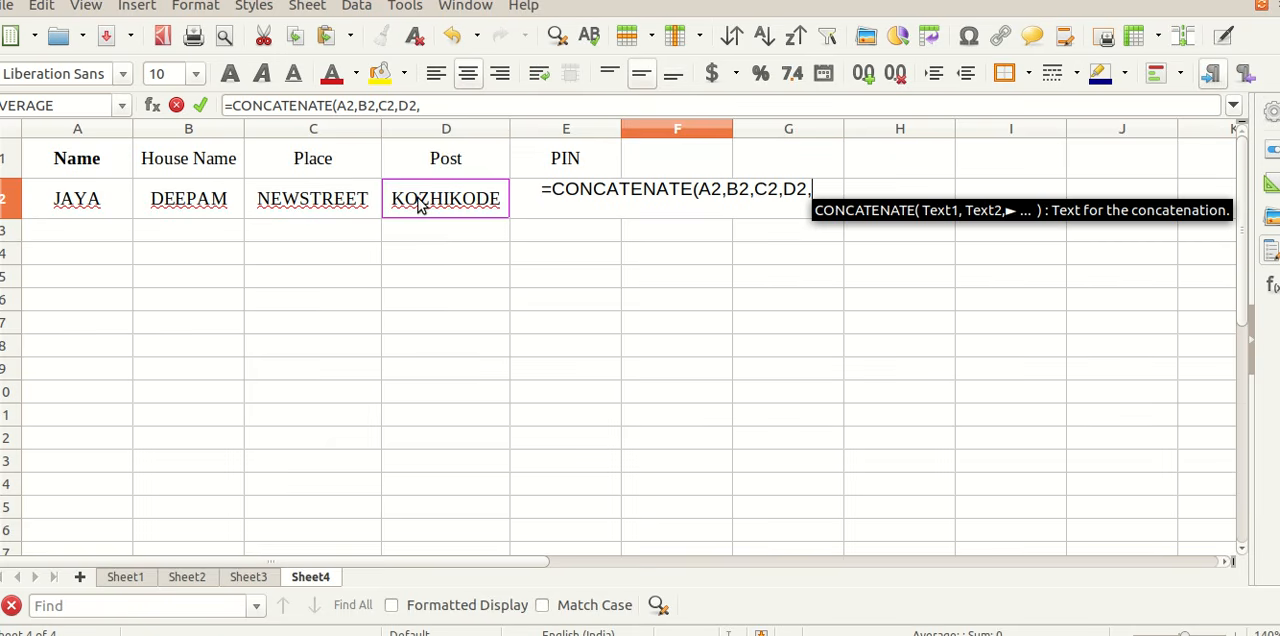
click(526, 210)
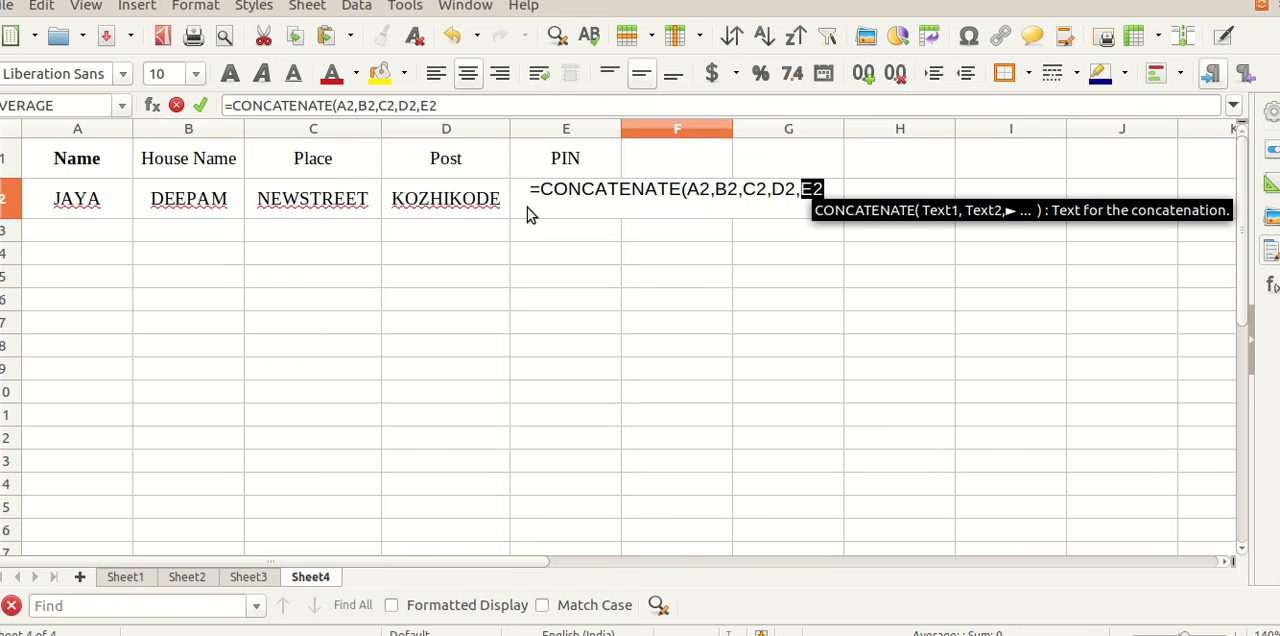
text())
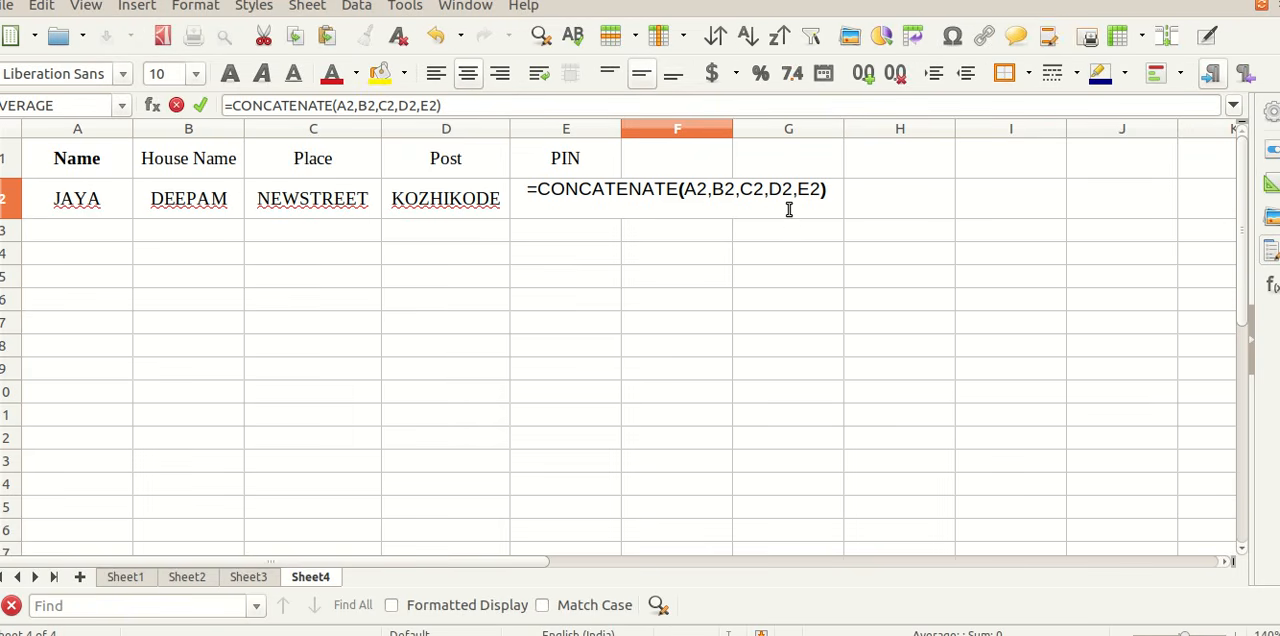
key(Return)
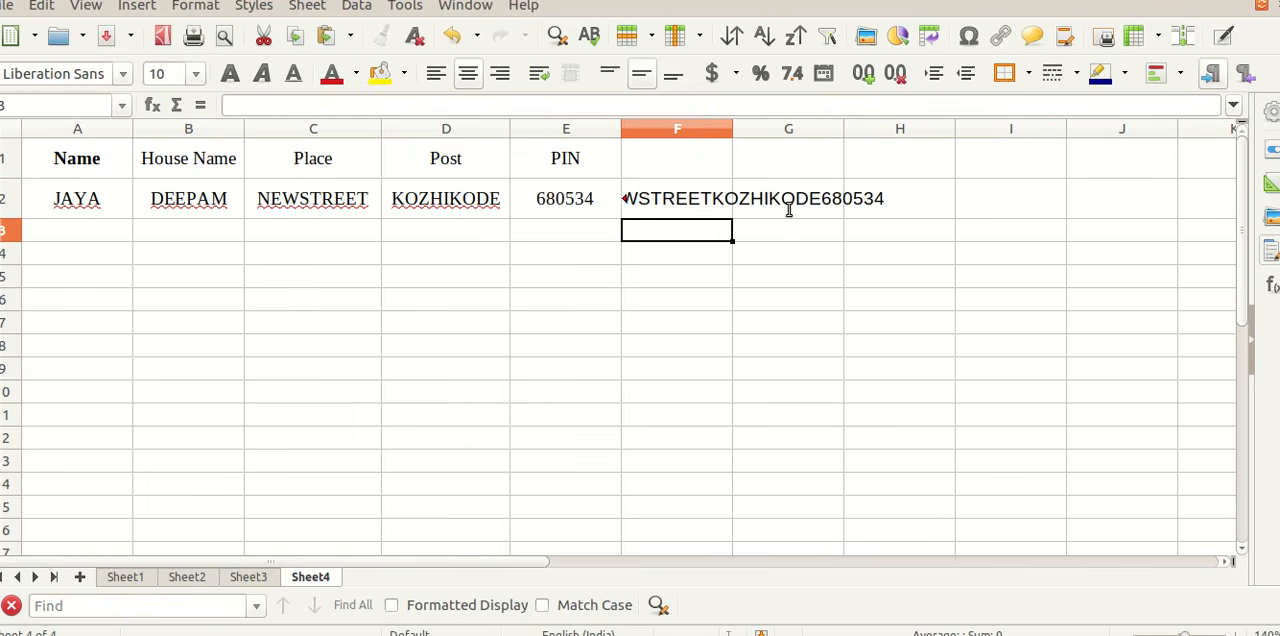
drag(729, 128, 1101, 130)
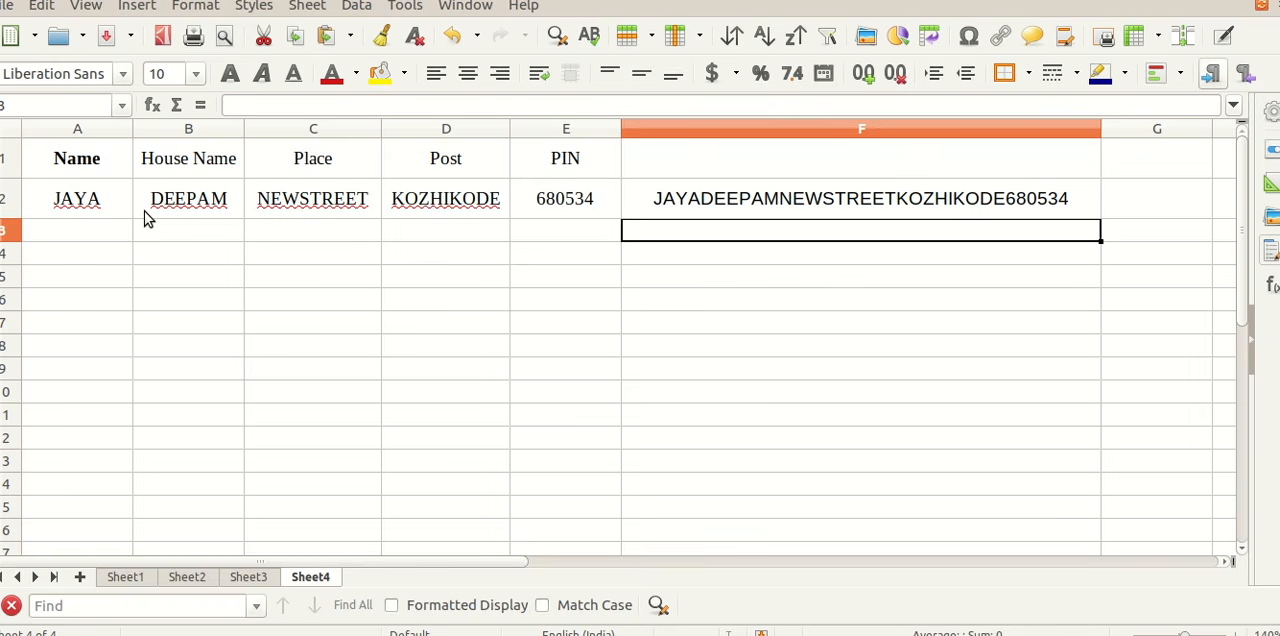
Step: Edit the formula in F2 and remove the arguments B2 to E2, leaving =CONCATENATE(A2,)
click(740, 201)
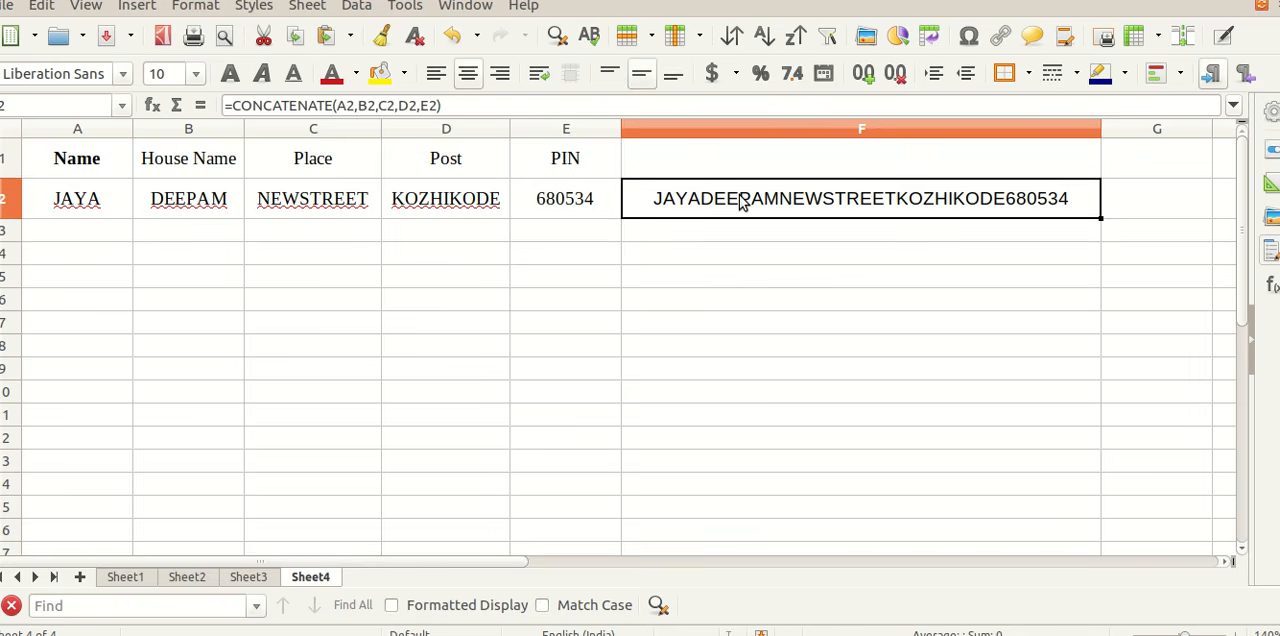
click(436, 105)
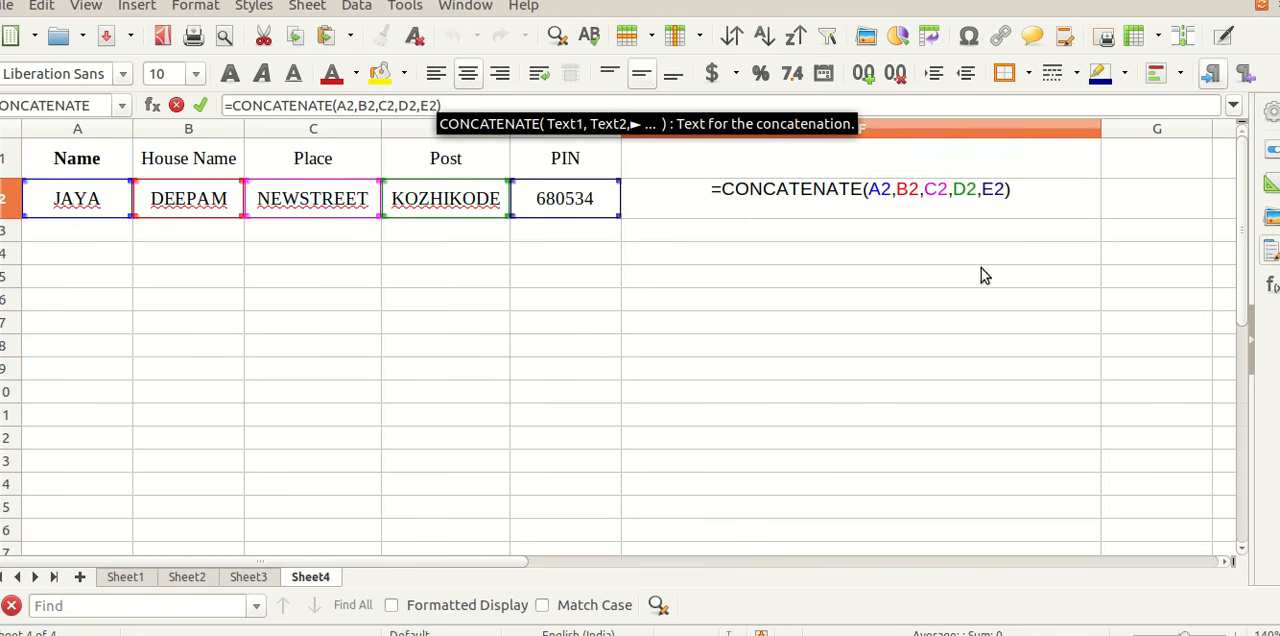
click(1004, 191)
key(BackSpace)
key(BackSpace)
key(BackSpace)
key(BackSpace)
key(BackSpace)
key(BackSpace)
key(BackSpace)
key(BackSpace)
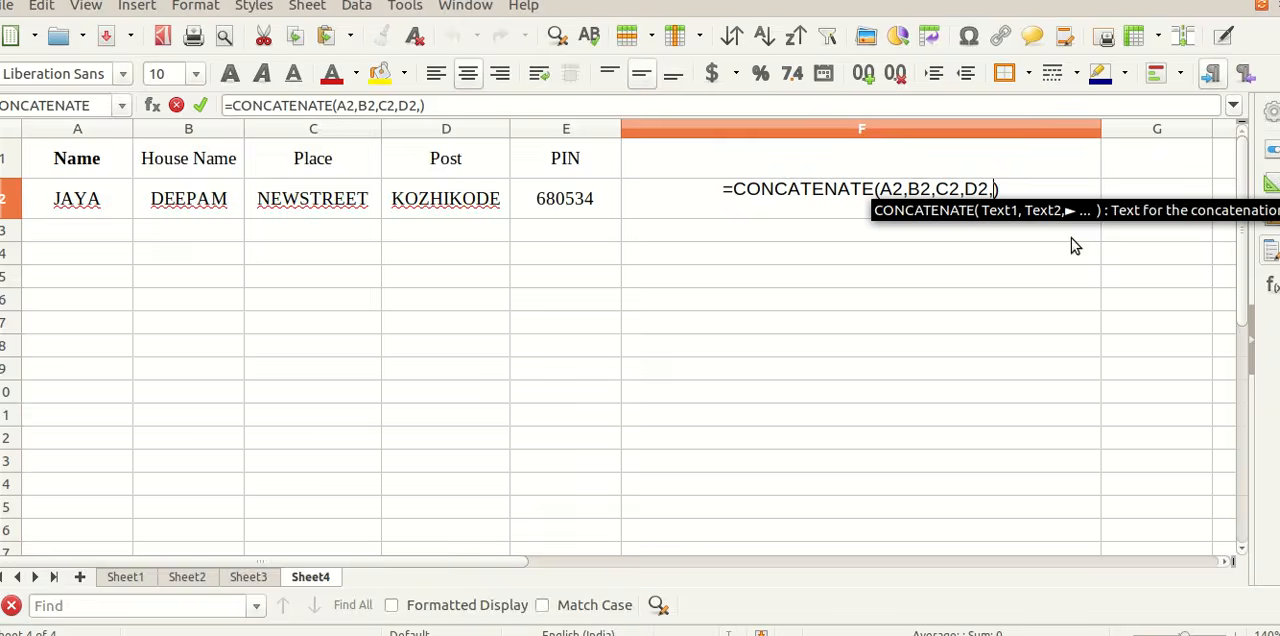
key(BackSpace)
key(BackSpace)
key(BackSpace)
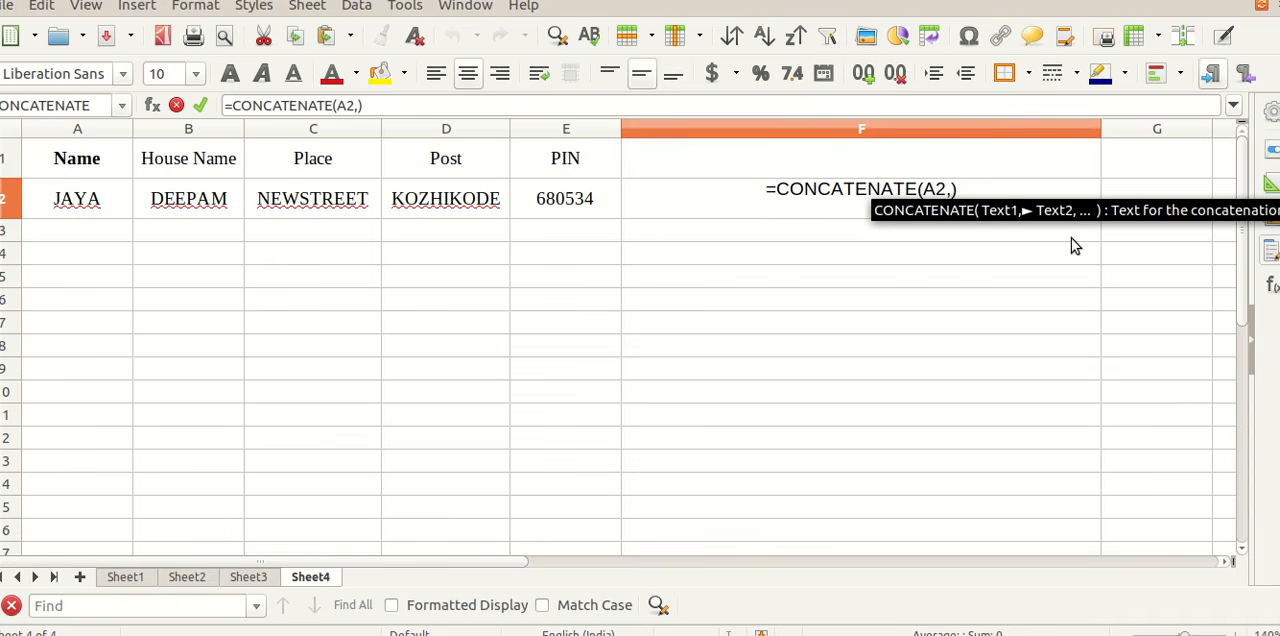
Step: Extend the F2 formula with two quoted spaces before B2 and one quoted space before C2, as =CONCATENATE(A2," ",B2," ",C2)
text(" )
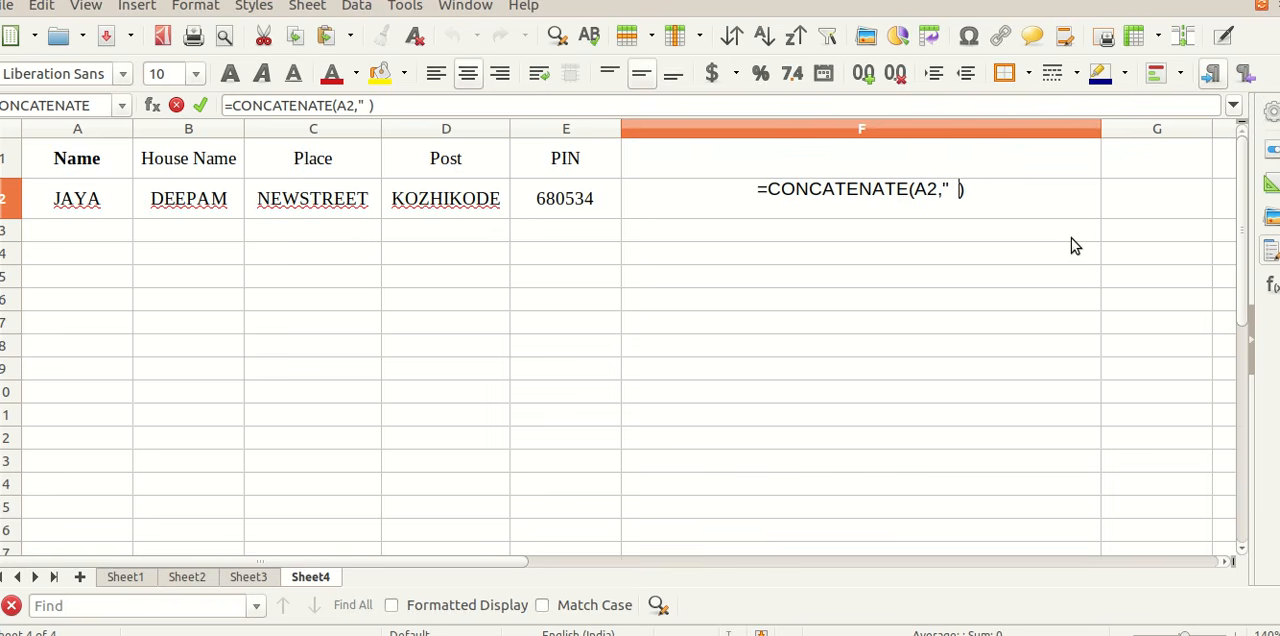
text( ")
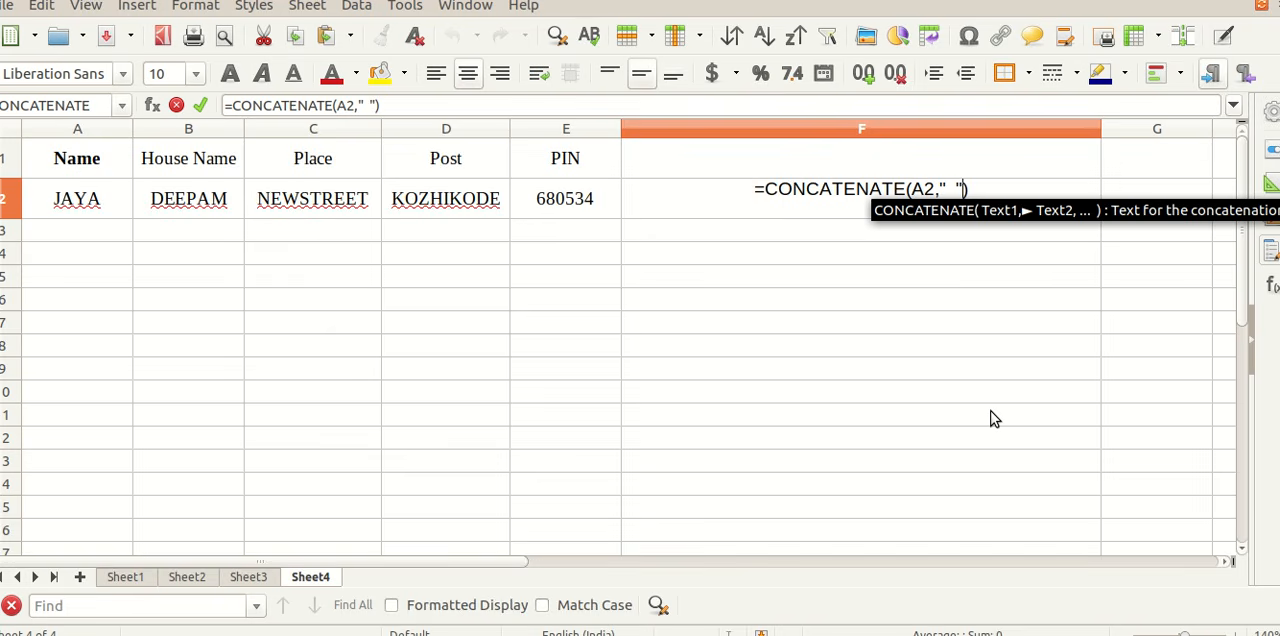
text(,)
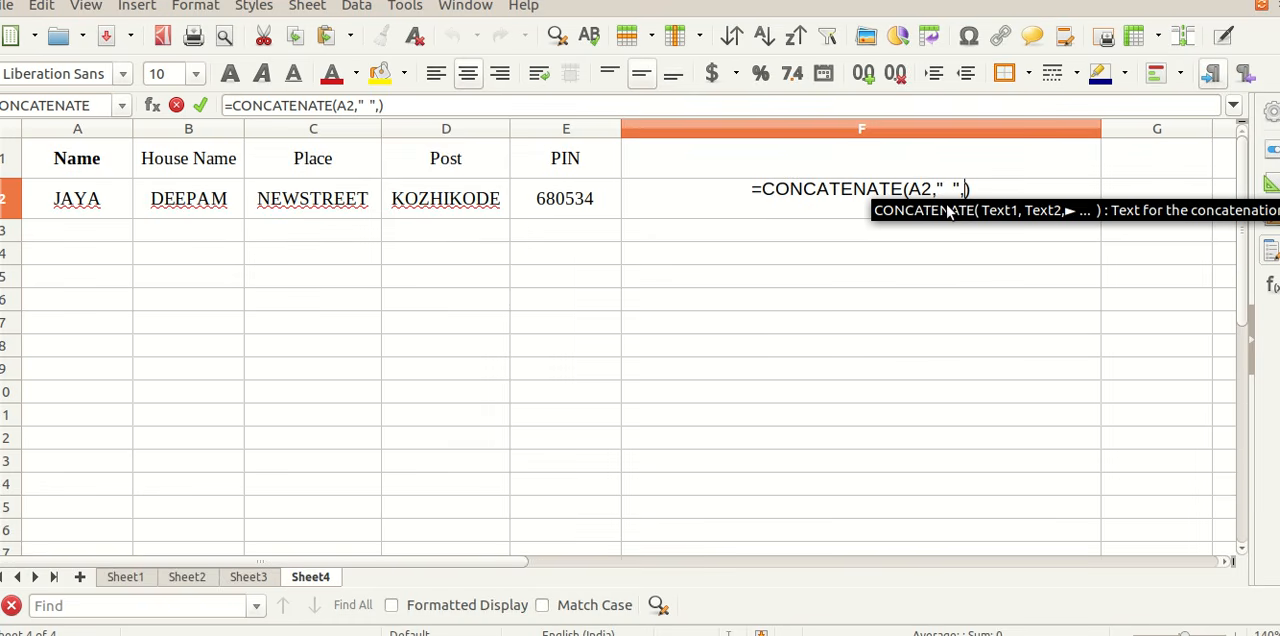
click(210, 202)
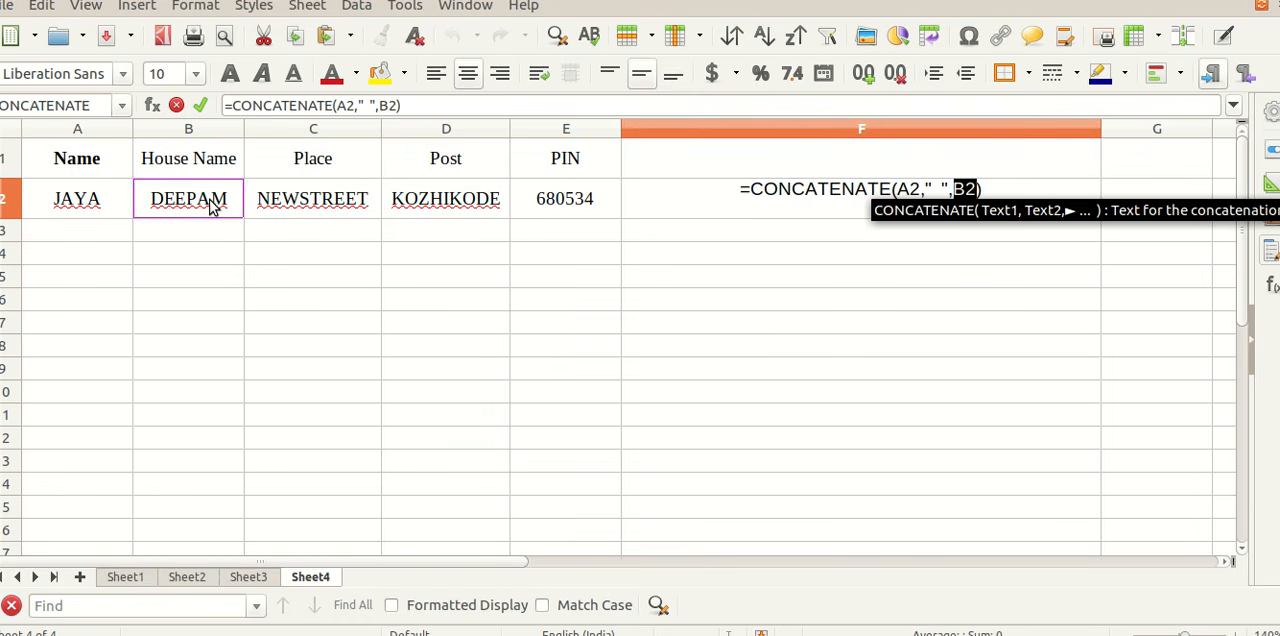
text(,)
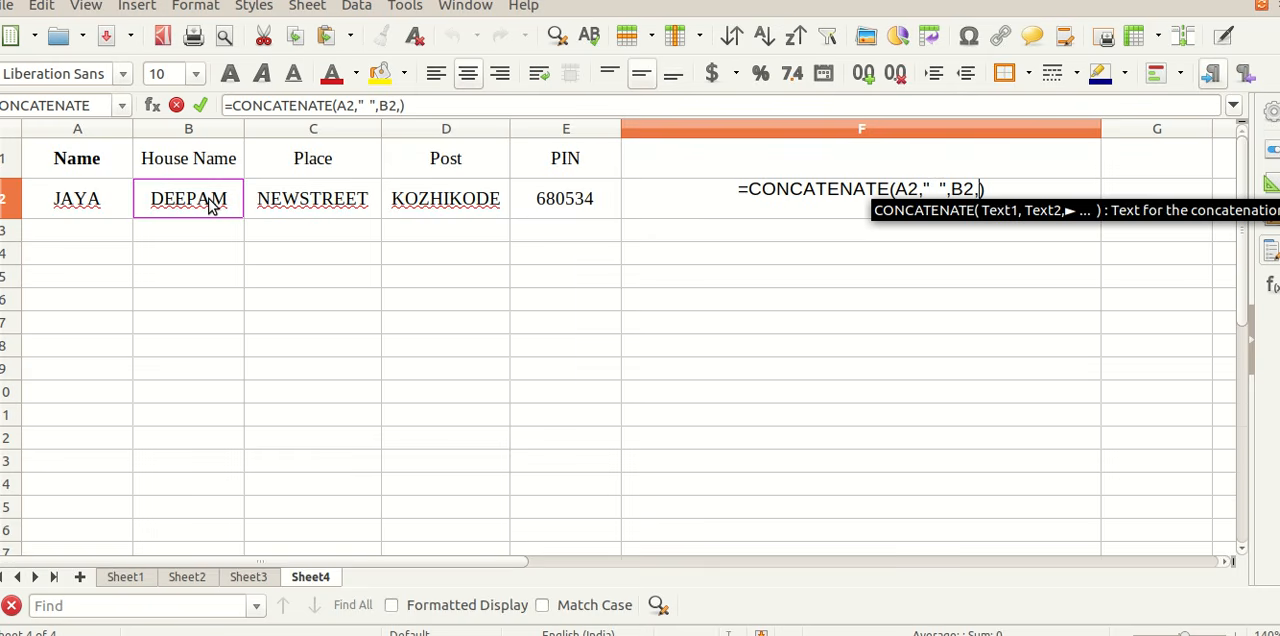
text(")
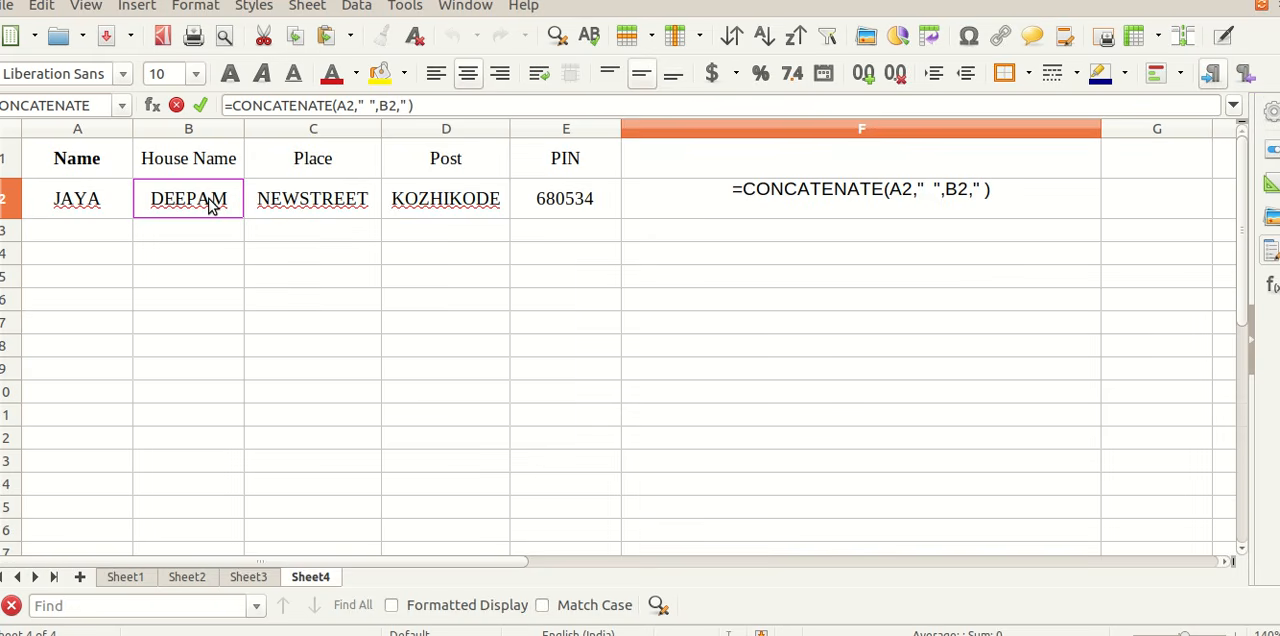
text( ",)
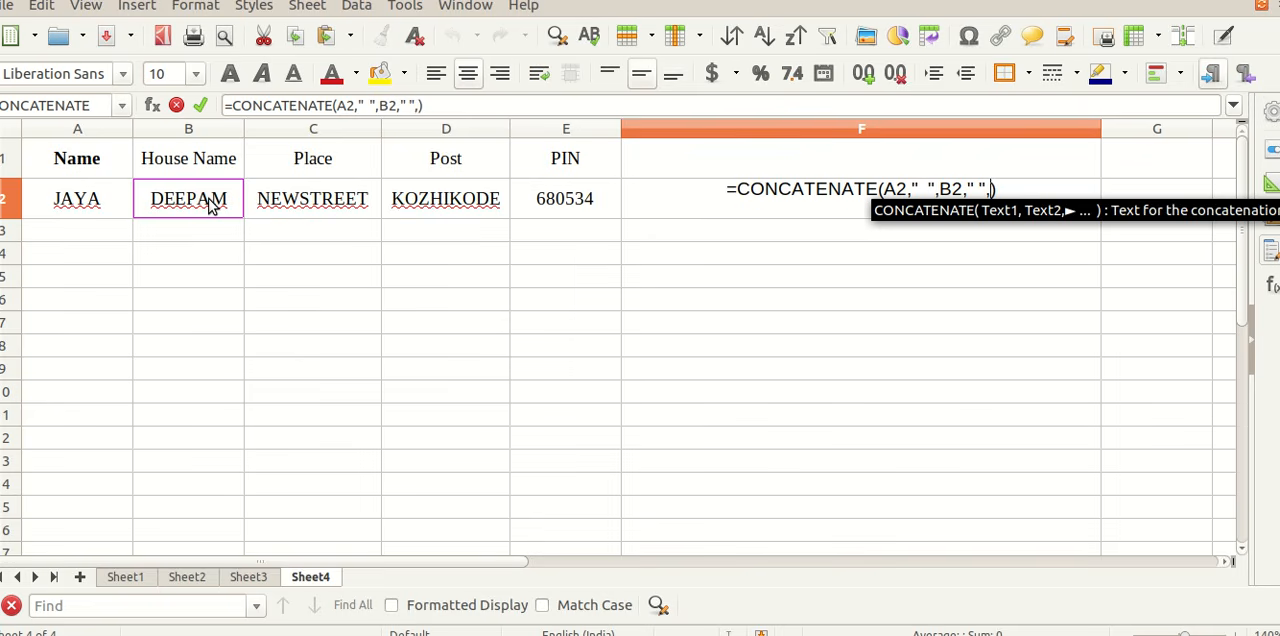
click(288, 204)
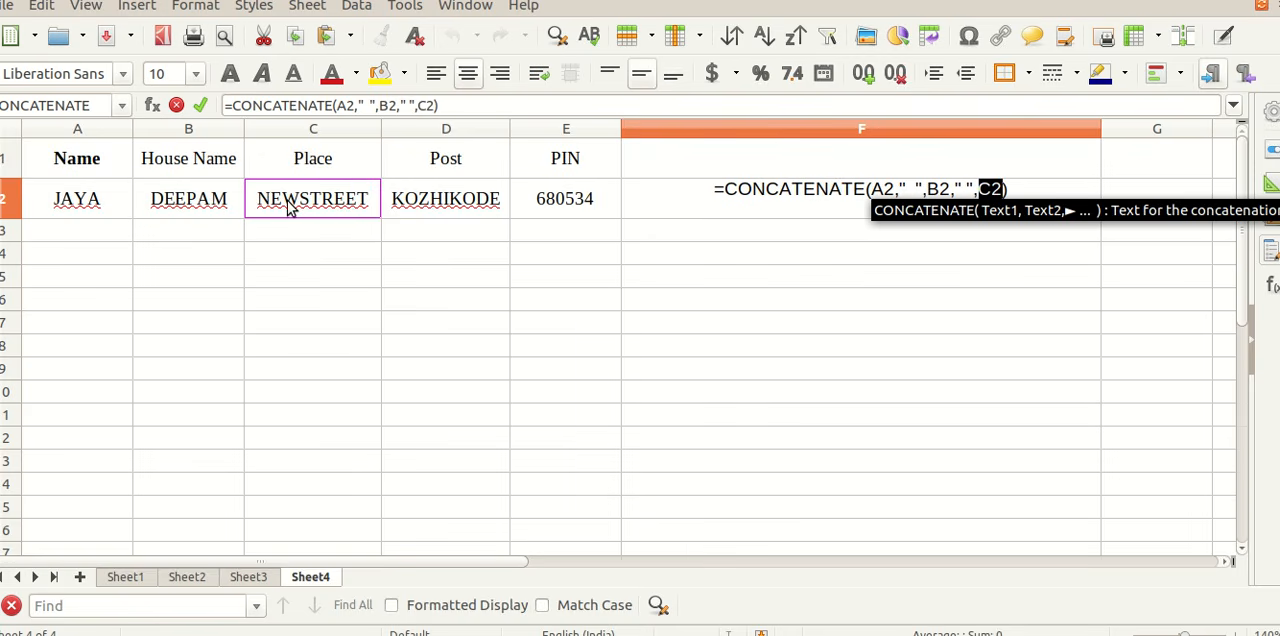
Step: Append a quoted string of three spaces and the reference D2 to the CONCATENATE formula
text(,)
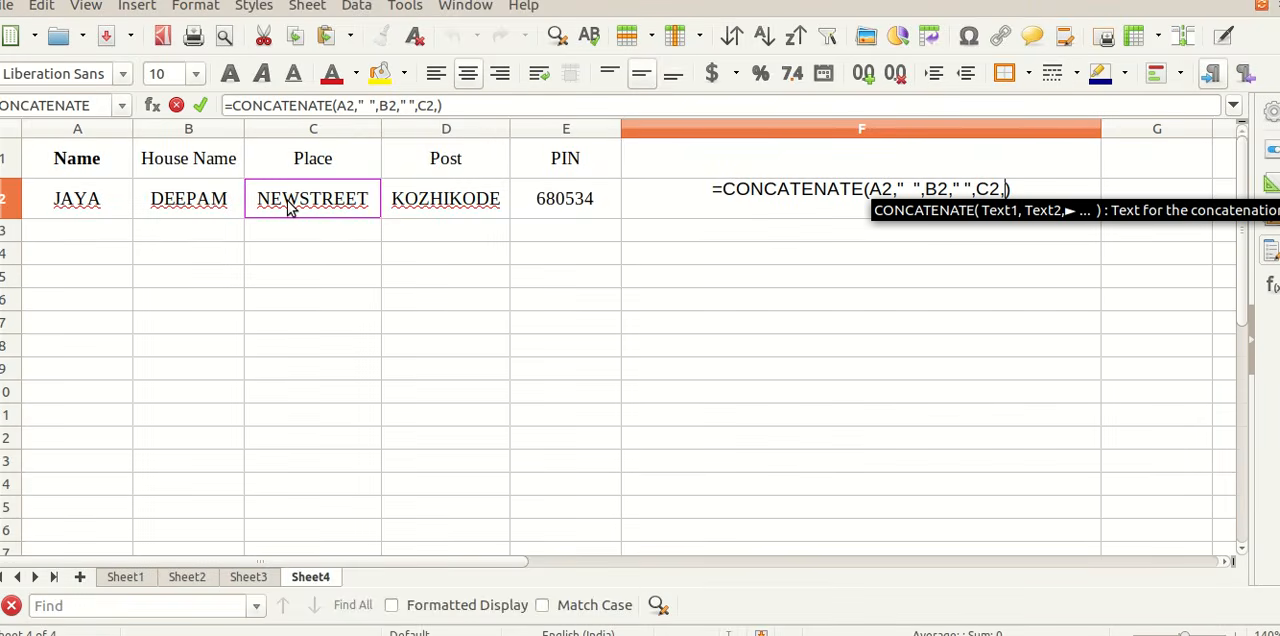
text("  )
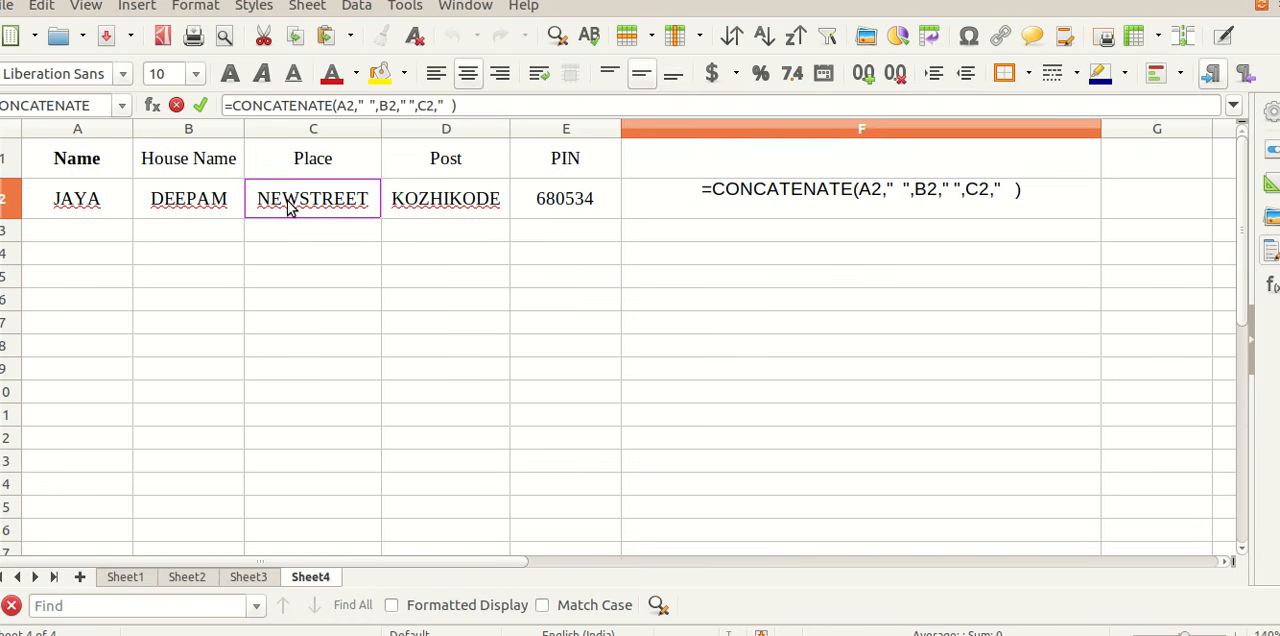
text( ")
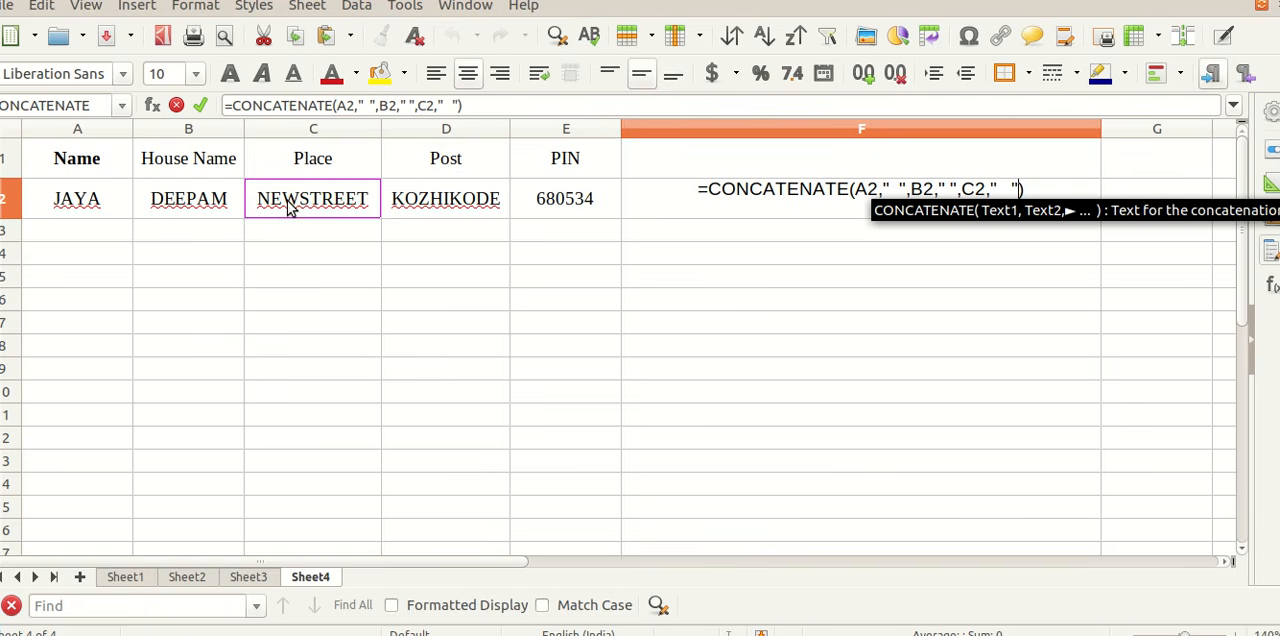
text(.)
key(BackSpace)
text(,)
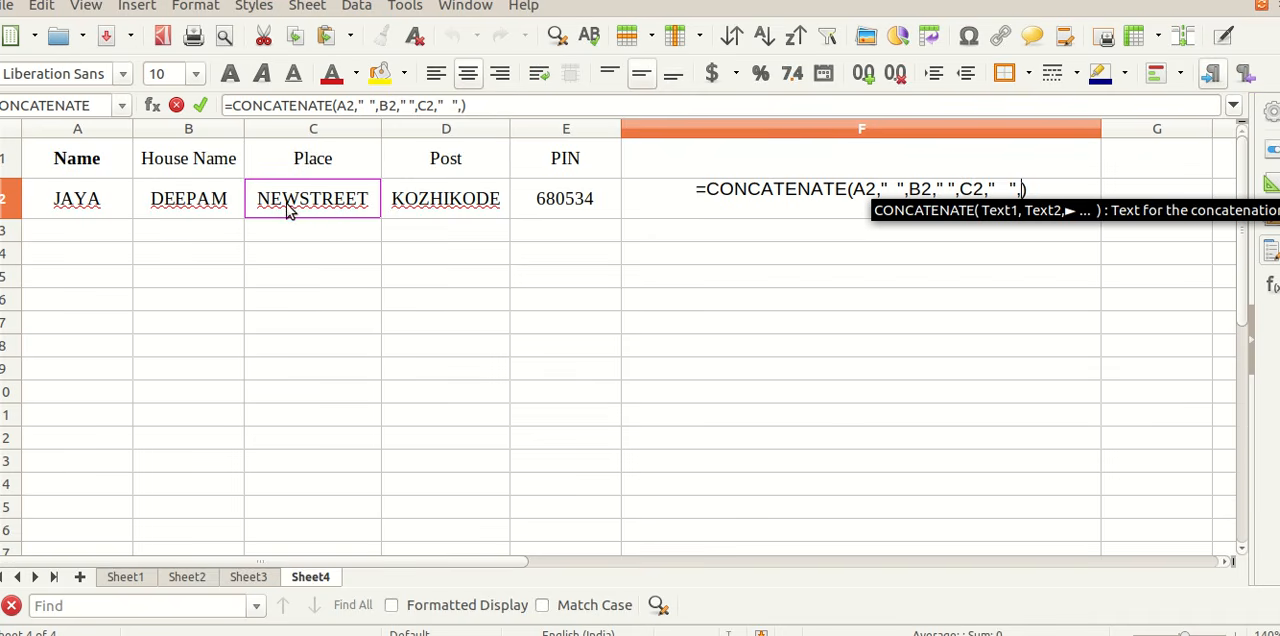
click(452, 203)
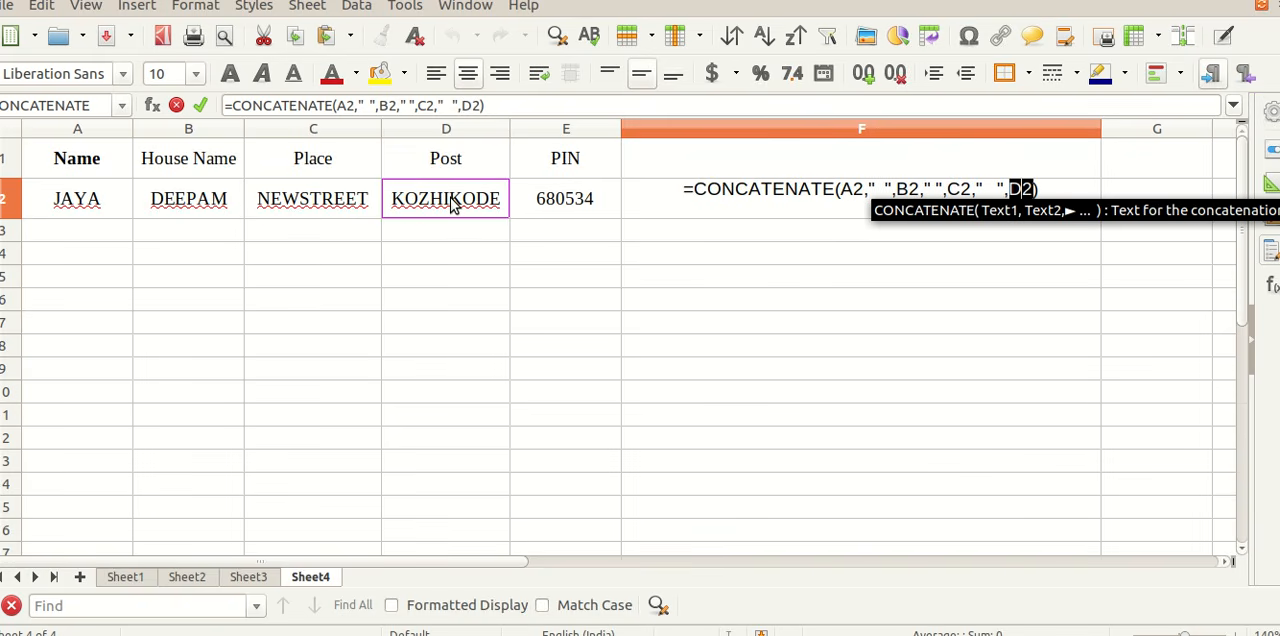
Step: Append one quoted space and E2 as the final arguments and enter the CONCATENATE formula in F2
text(,)
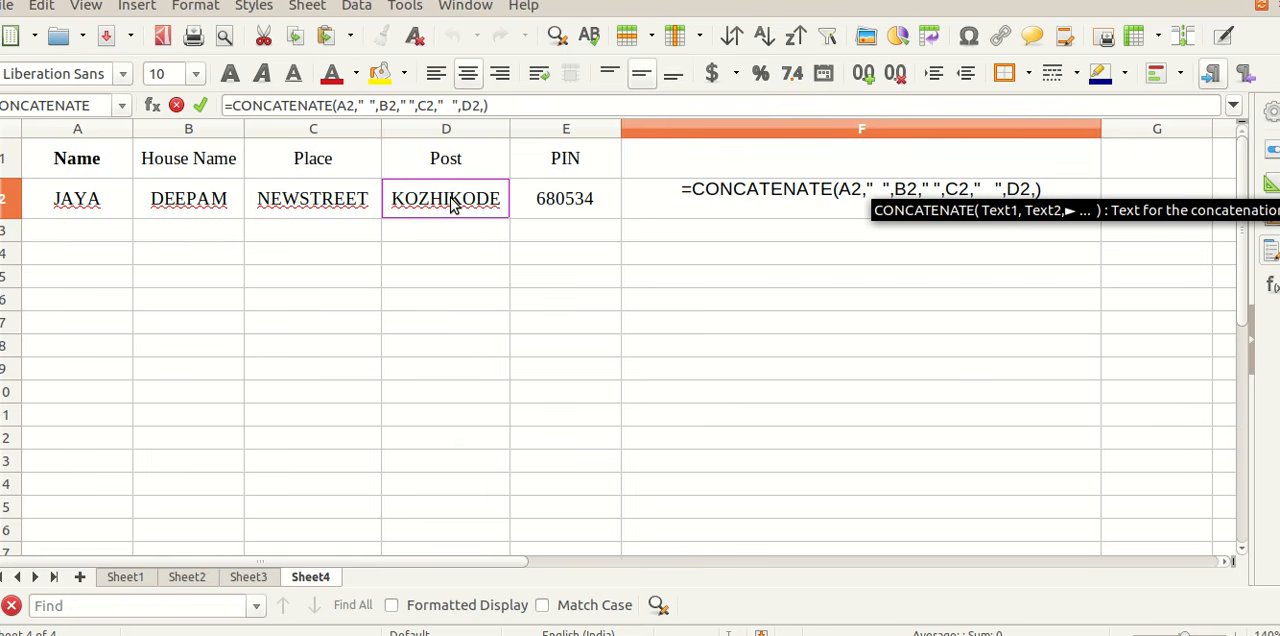
text(")
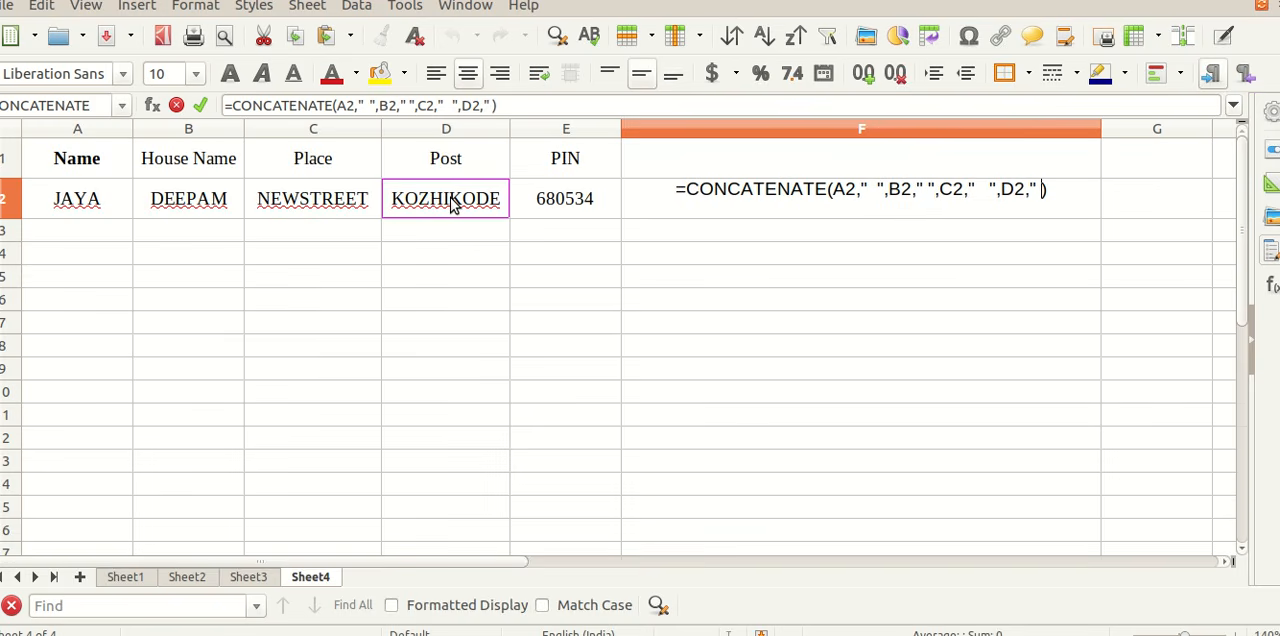
text( ")
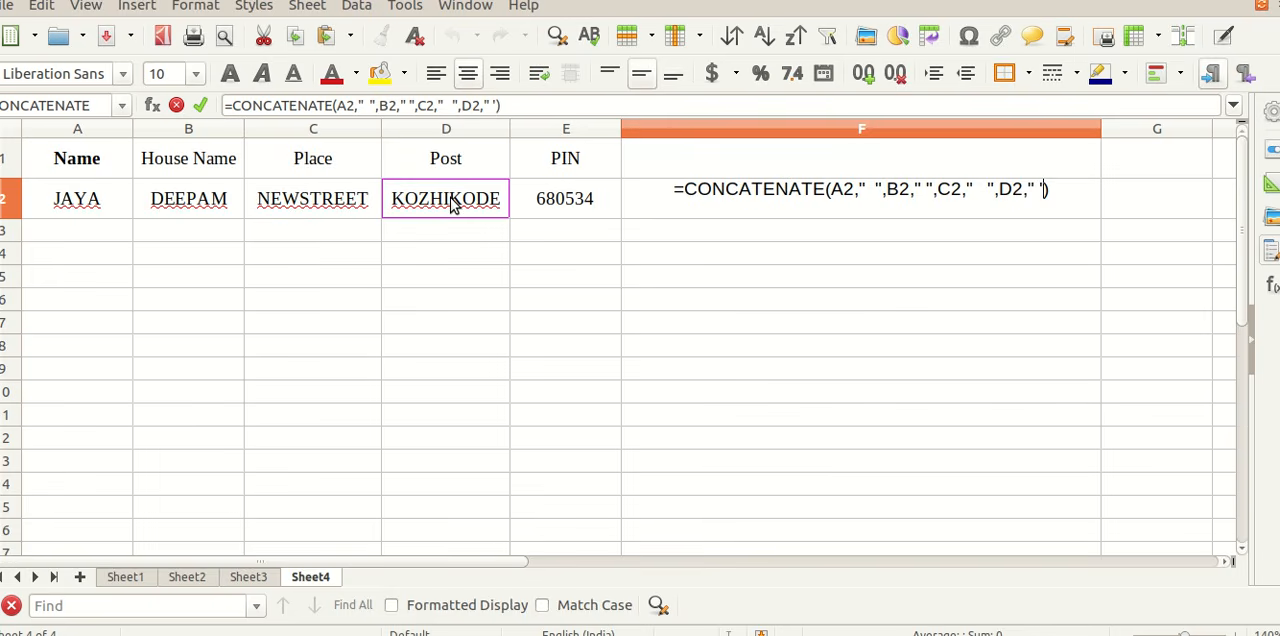
key(BackSpace)
text(")
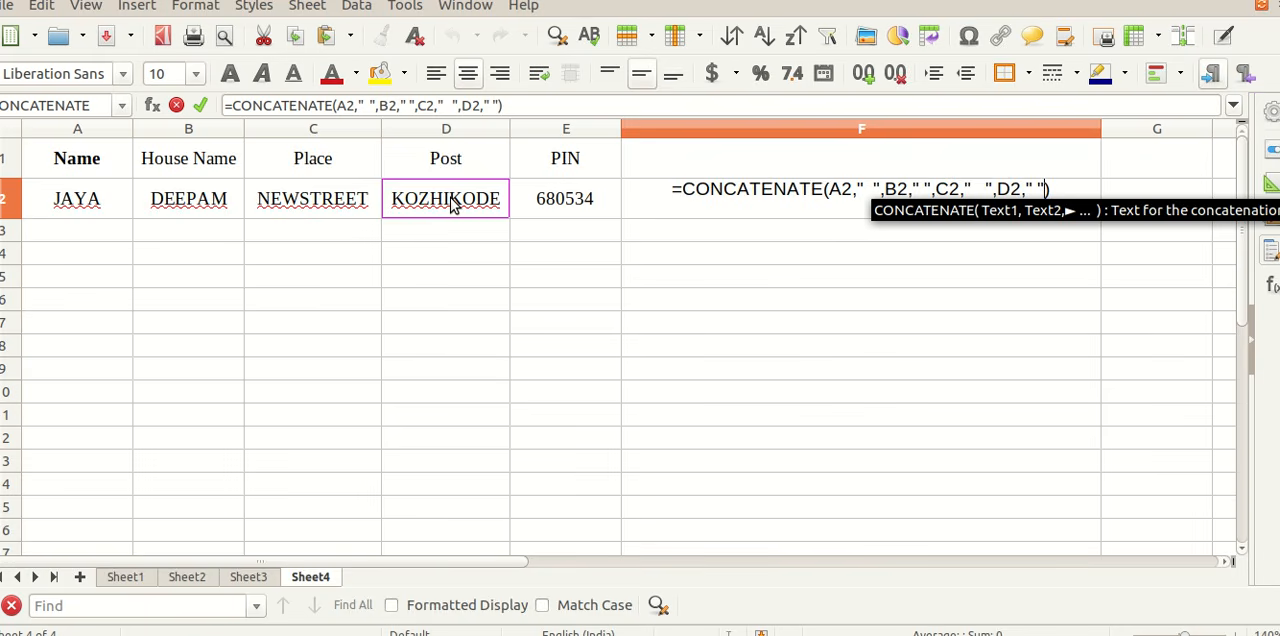
text(,)
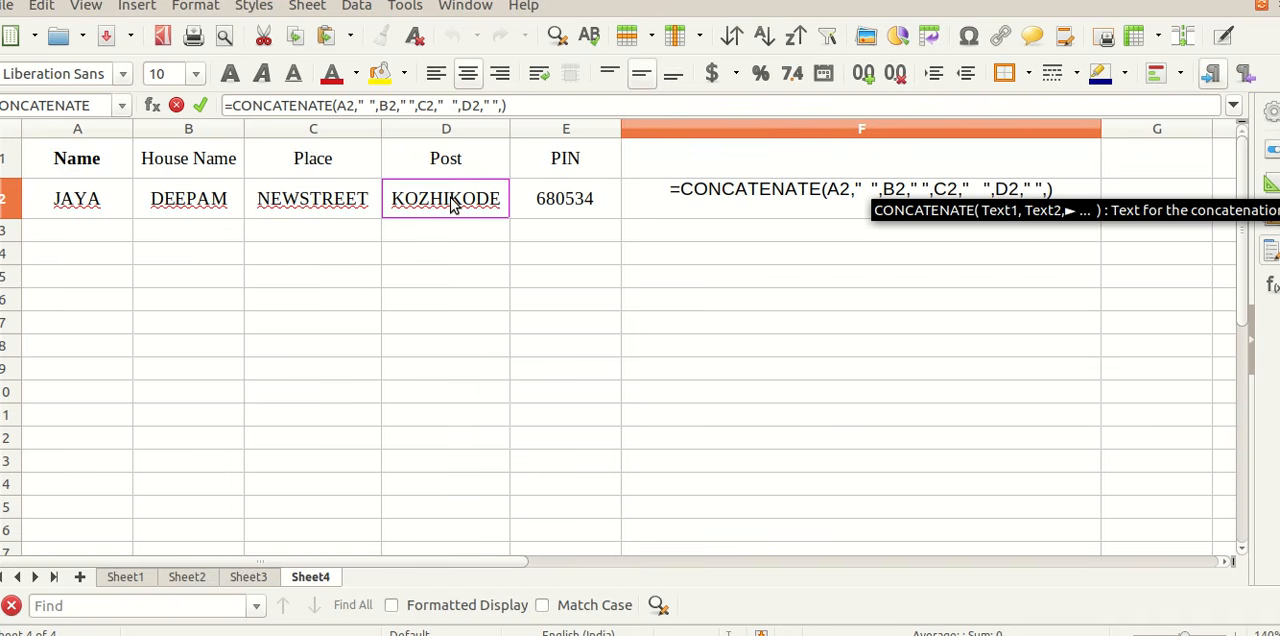
click(569, 204)
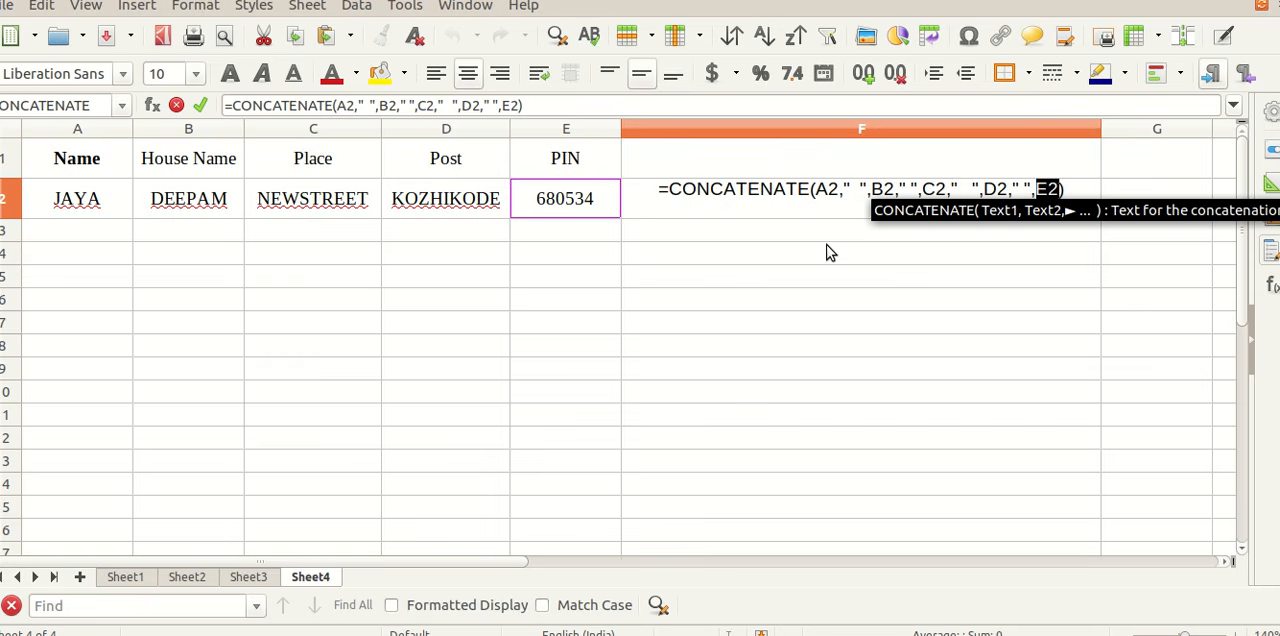
key(Return)
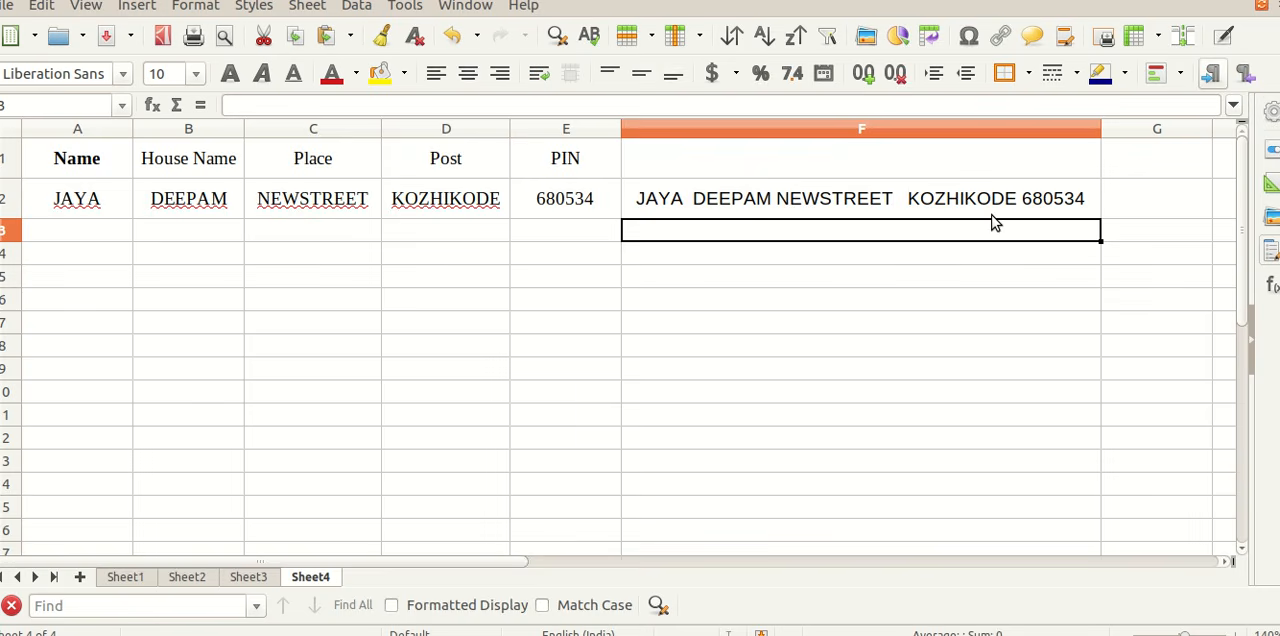
Step: Copy the full CONCATENATE formula text from F2 and paste it into cell F3
click(714, 192)
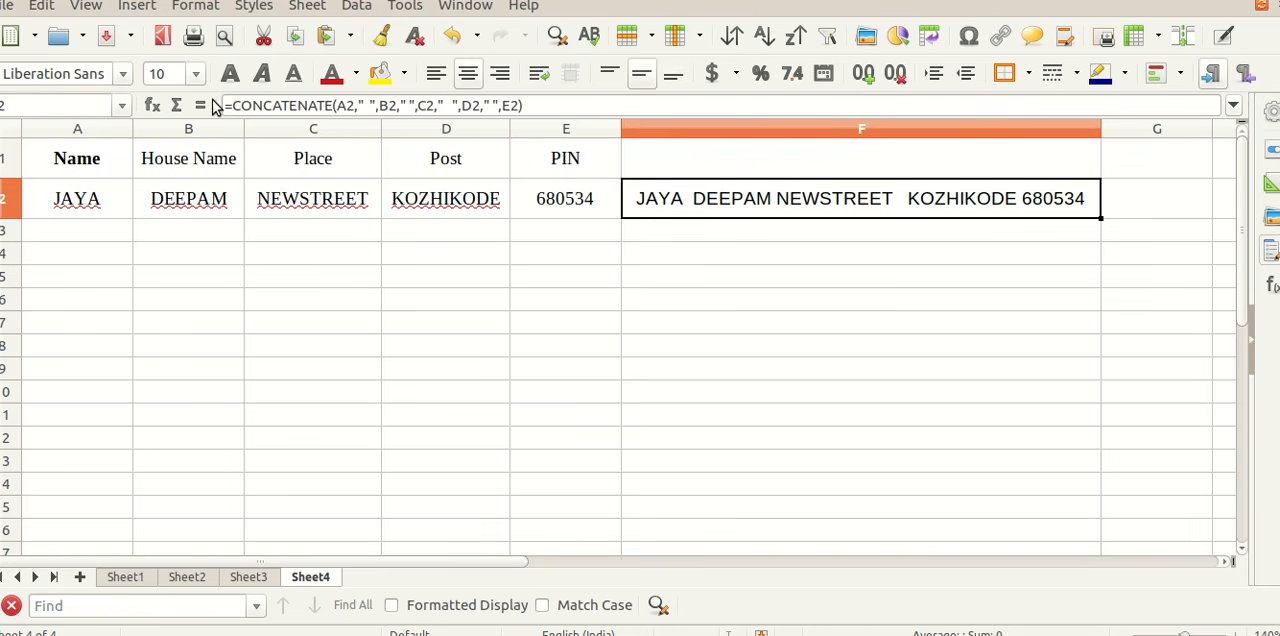
drag(224, 105, 619, 135)
key(ctrl+c)
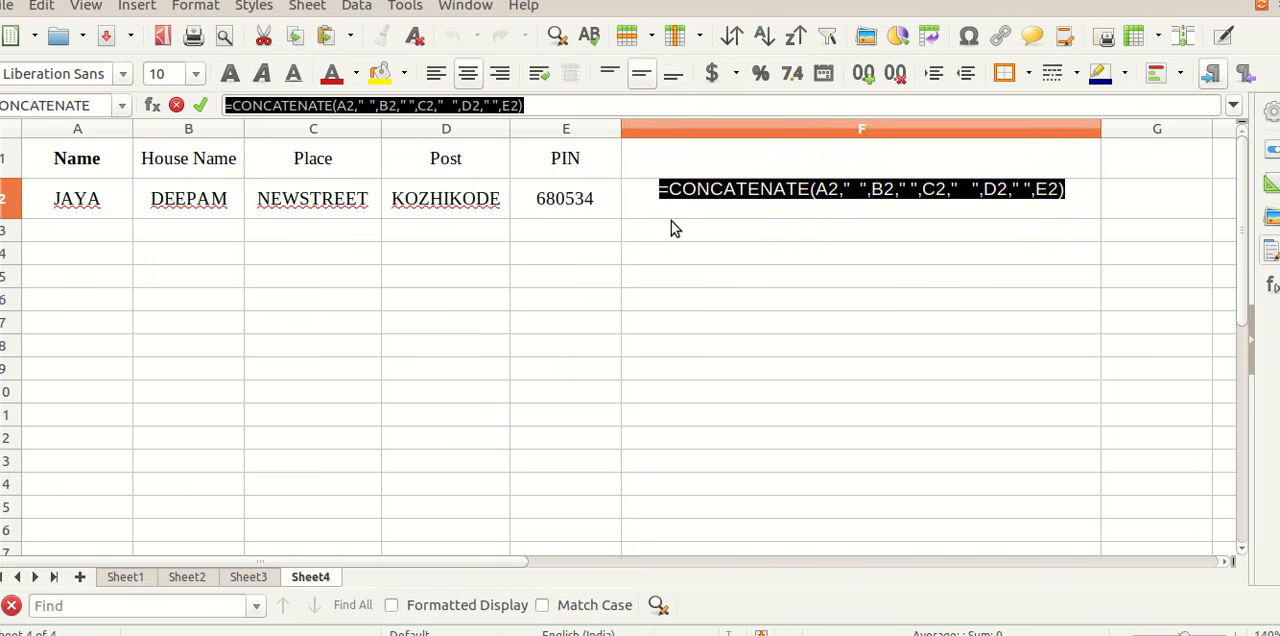
key(Return)
key(ctrl+v)
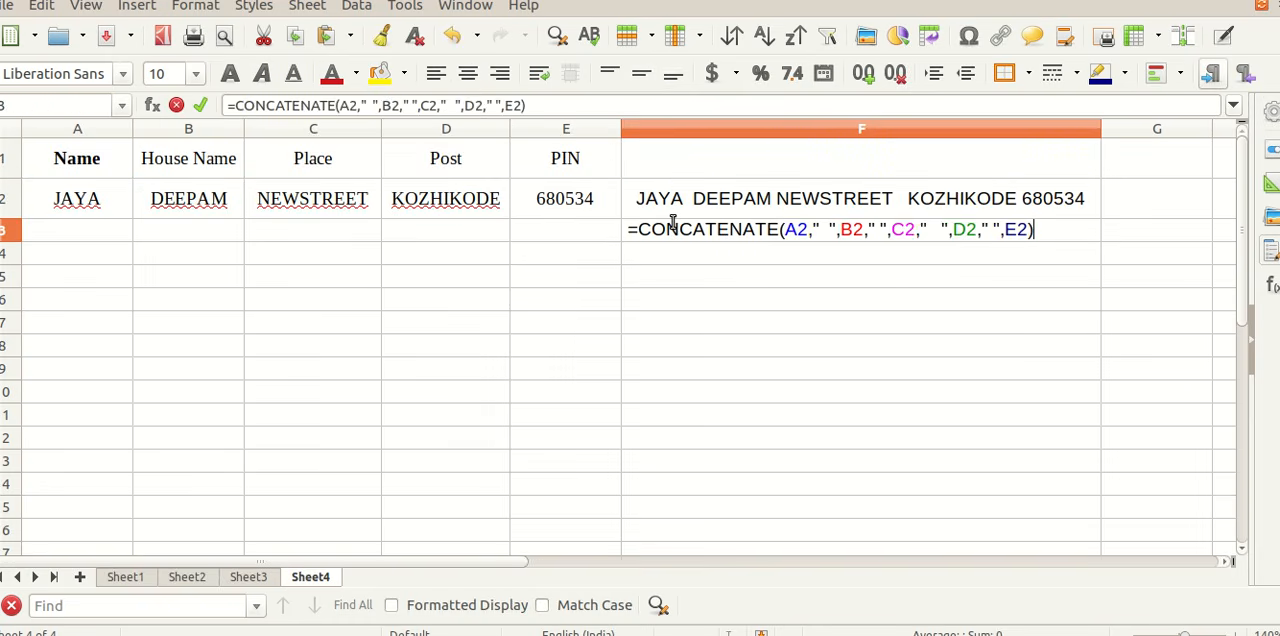